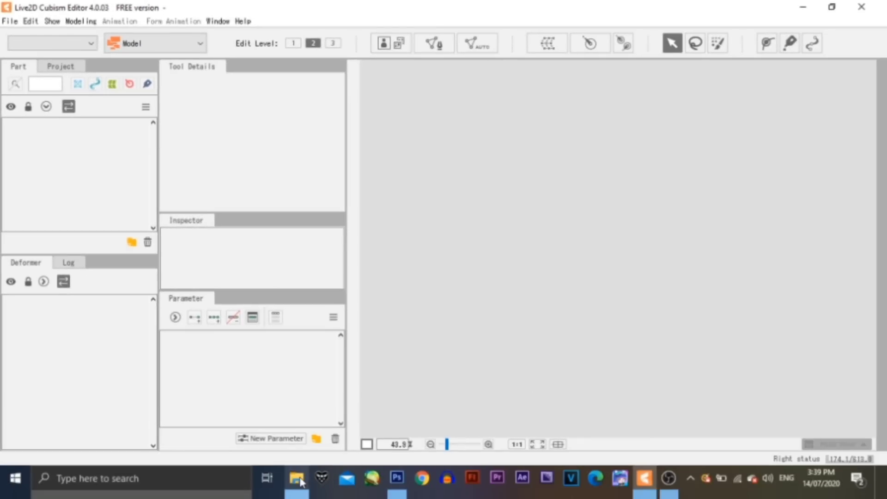
Load the Model (Tutorial) Photoshop file as a new model and look through its Body parts.
left_click(298, 480)
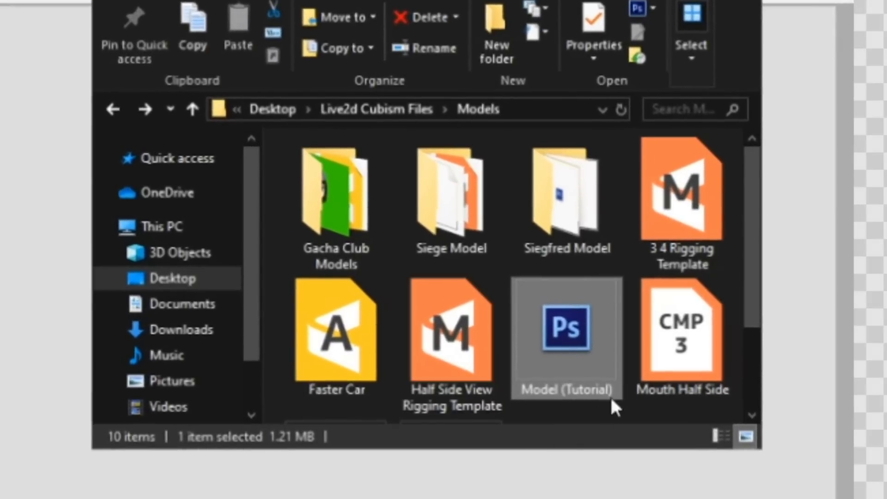
left_click_drag(577, 320, 410, 433)
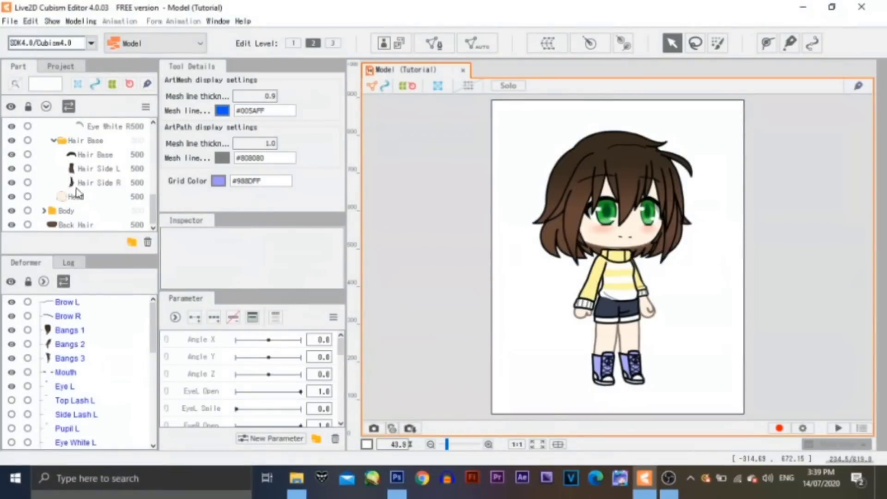
left_click(44, 211)
scroll(83, 187, "down", 3)
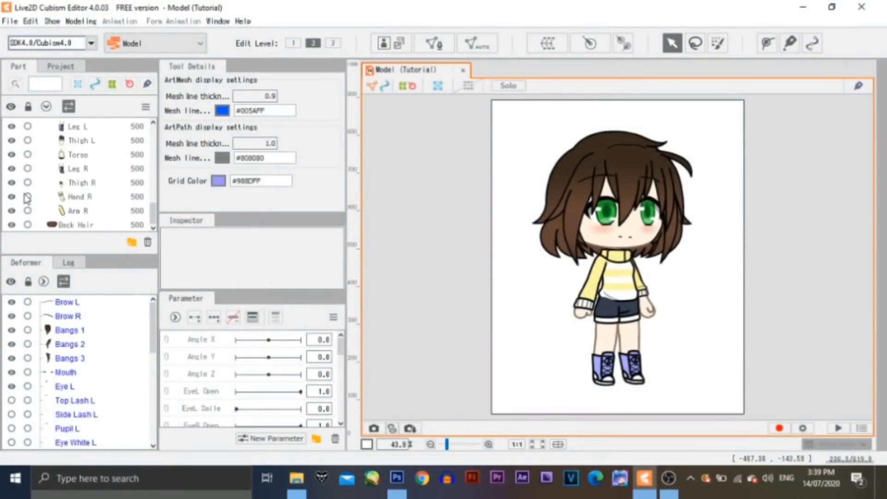
scroll(97, 213, "up", 10)
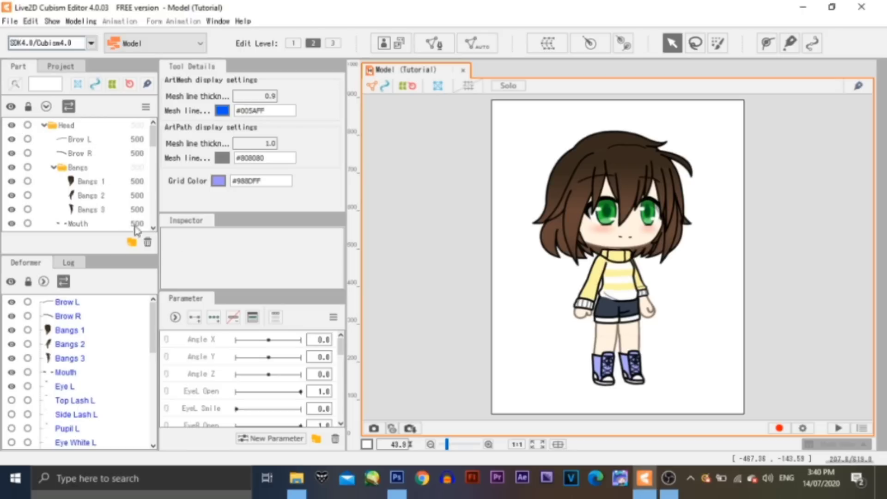
Generate meshes automatically for all of the character's parts using the Standard preset.
key("ctrl+a")
left_click_drag(421, 111, 774, 405)
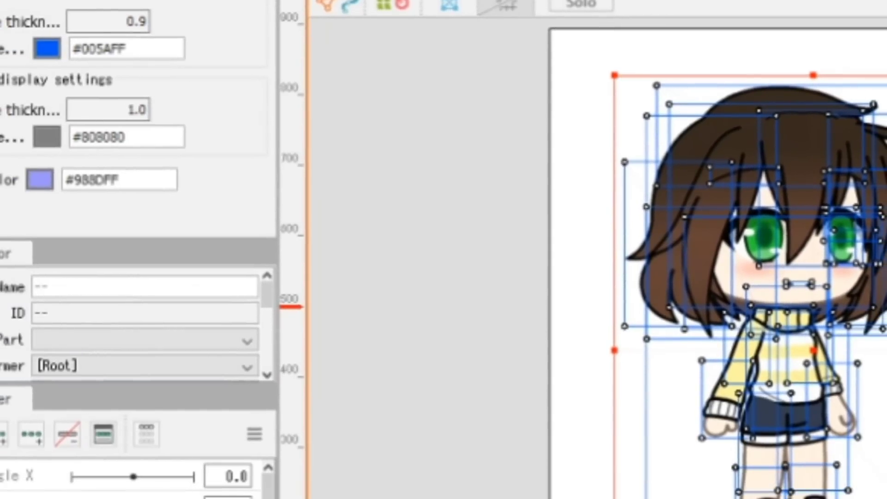
left_click(545, 1)
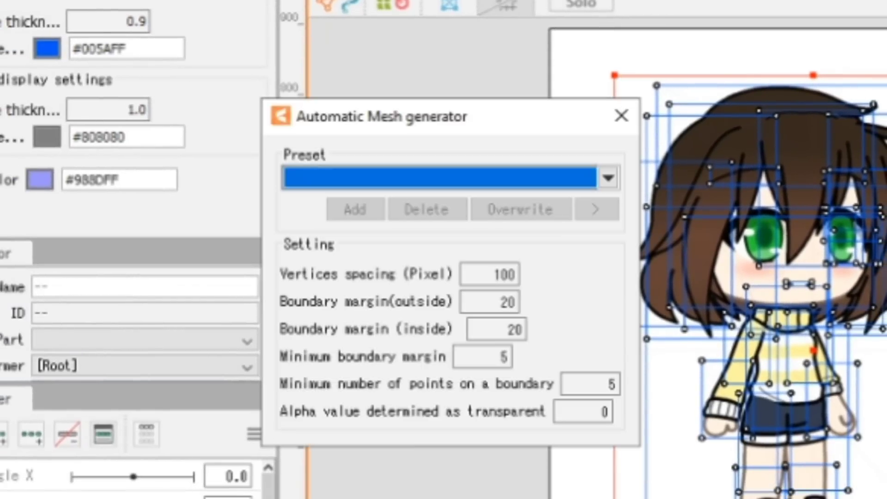
left_click(609, 177)
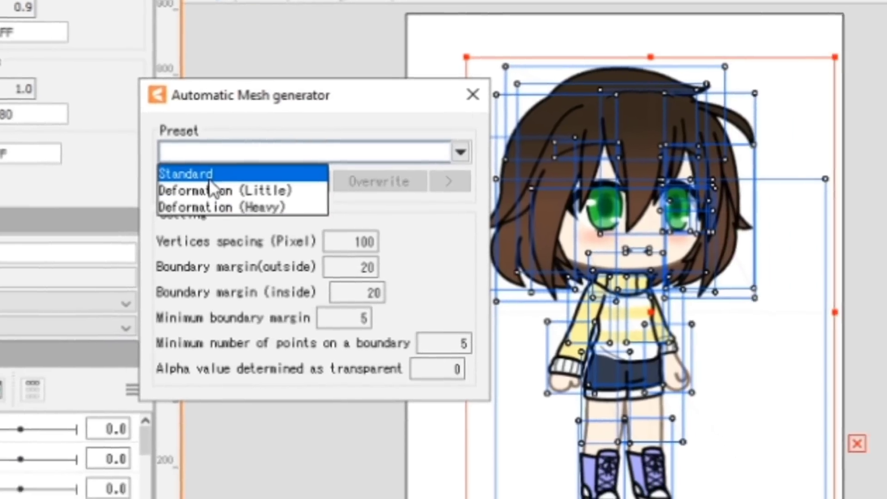
left_click(208, 178)
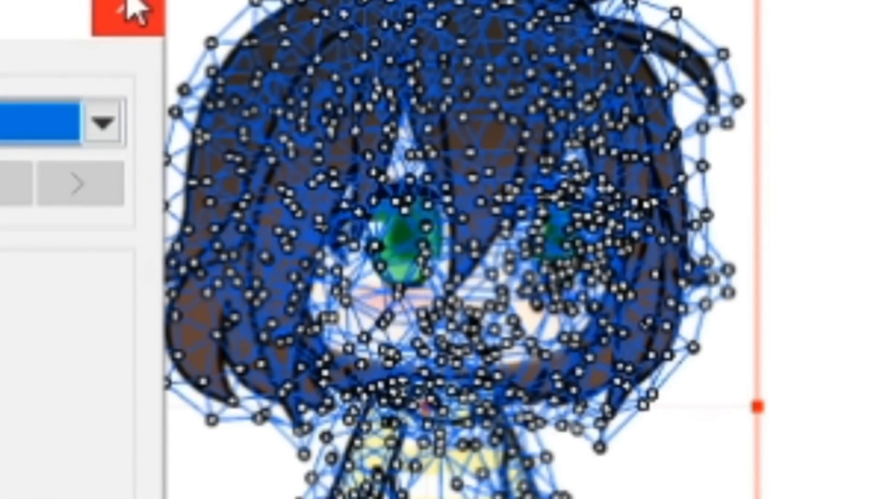
left_click(126, 26)
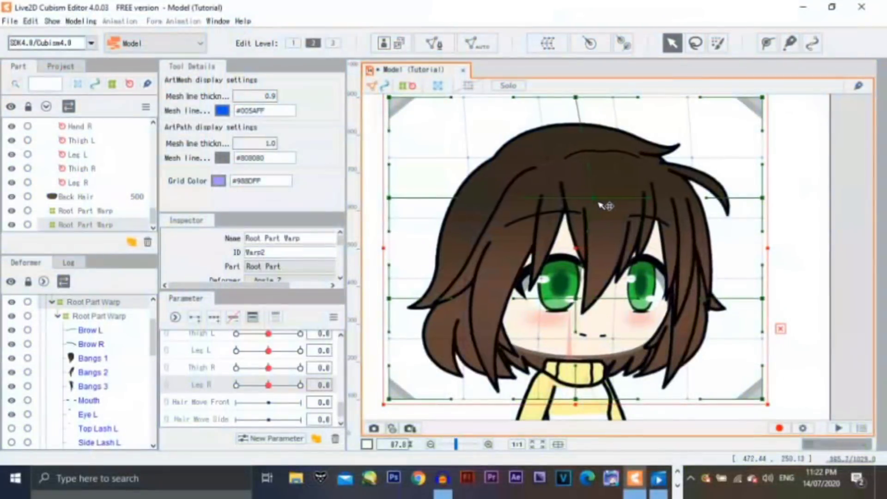
Try out bending the head with its warp deformer's grid points and handling the Angle Z rotation deformer.
left_click_drag(577, 300, 601, 305)
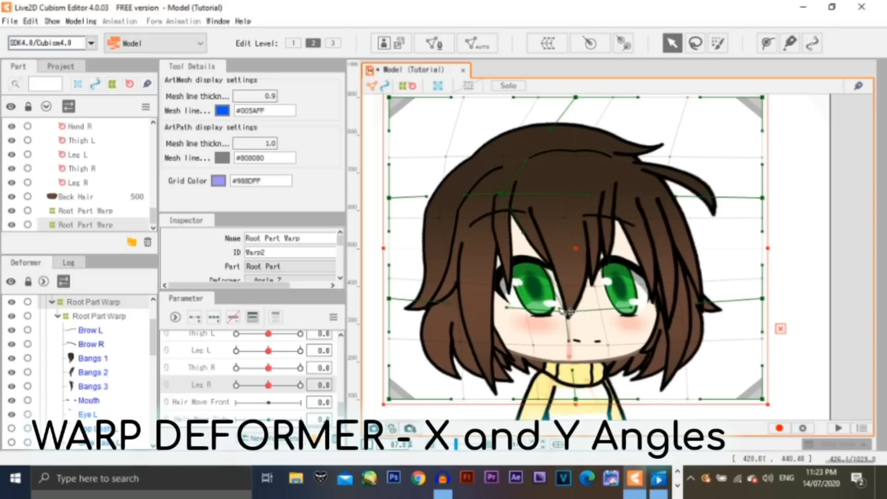
left_click_drag(508, 305, 582, 315)
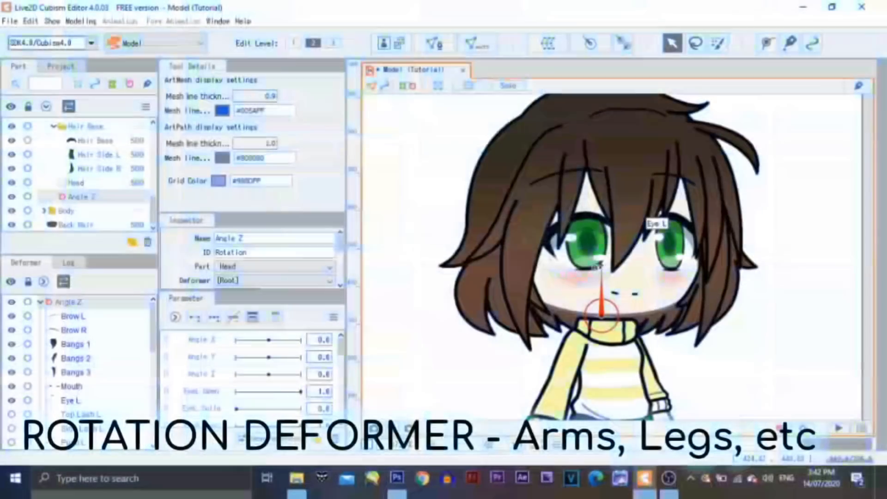
mouse_move(599, 259)
left_mouse_down()
mouse_move(585, 261)
mouse_move(623, 261)
mouse_move(571, 249)
mouse_move(612, 256)
mouse_move(581, 248)
mouse_move(598, 258)
left_mouse_up()
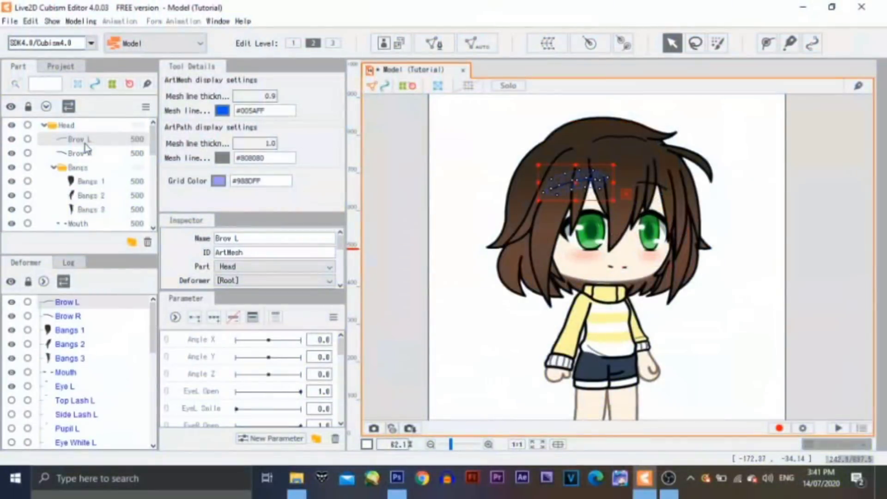
Create a rotation deformer named Angle Z in the Head part, as parent of all selected head parts.
scroll(94, 159, "down", 1)
left_click(75, 200)
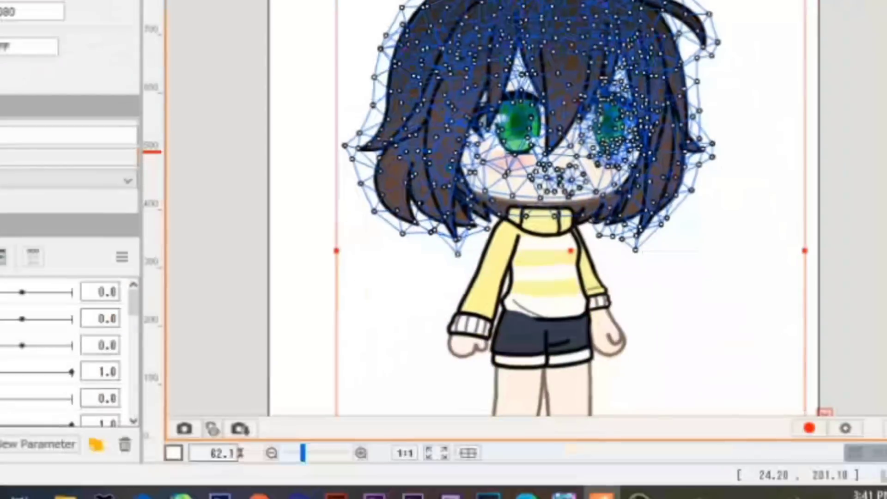
left_click(406, 106)
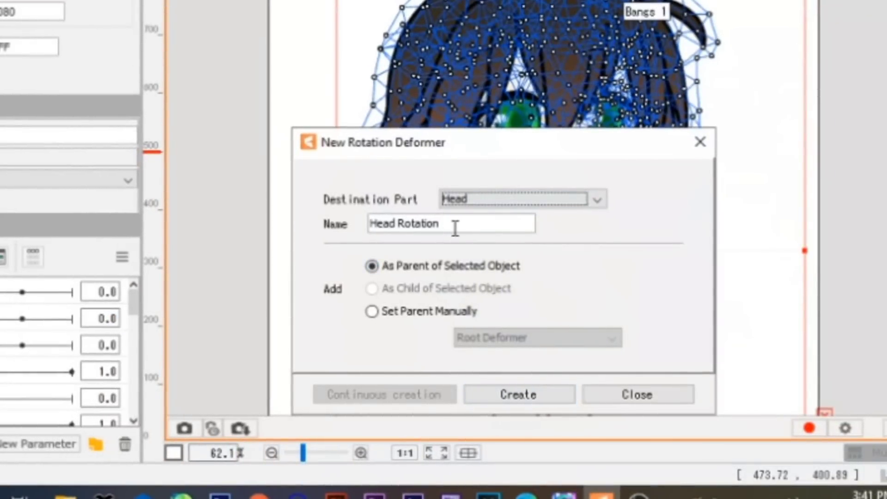
left_click_drag(455, 227, 340, 218)
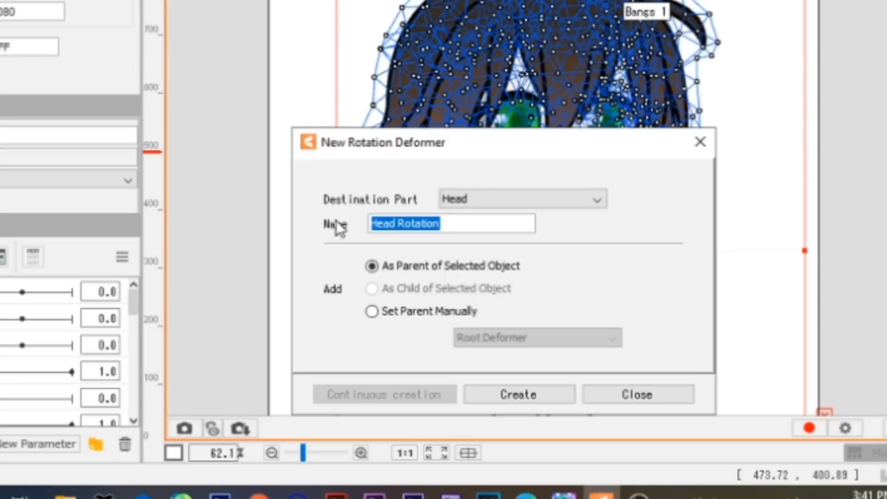
type("Angle Z")
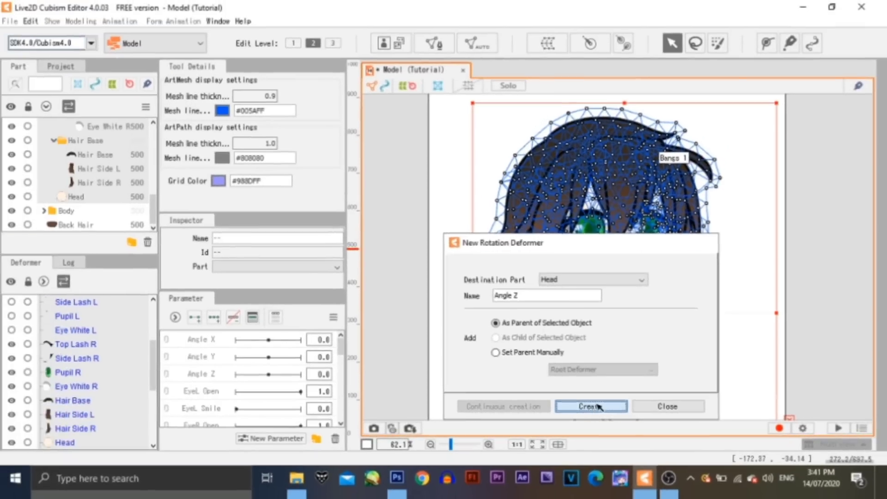
left_click(527, 389)
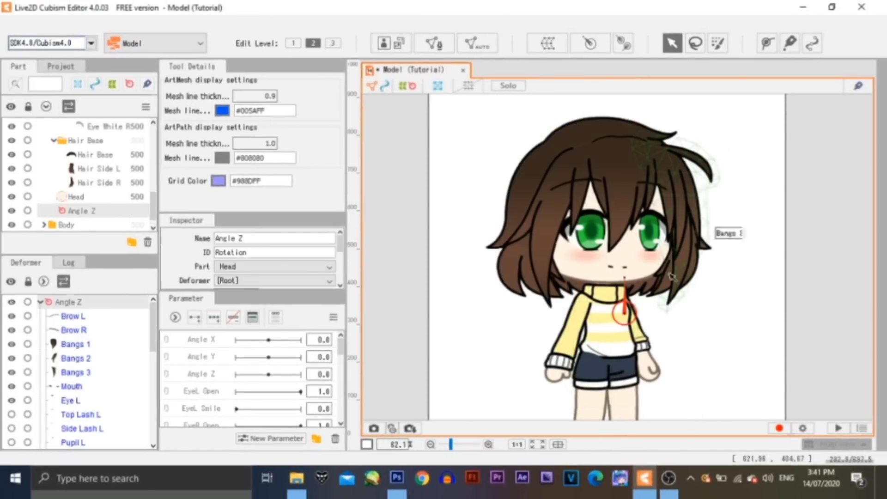
Undo a trial head rotation and move the Angle Z deformer's pivot to the chin, just above the collar.
mouse_move(649, 249)
left_mouse_down()
mouse_move(662, 223)
mouse_move(672, 222)
mouse_move(662, 217)
mouse_move(698, 222)
mouse_move(650, 206)
mouse_move(677, 201)
mouse_move(649, 255)
left_mouse_up()
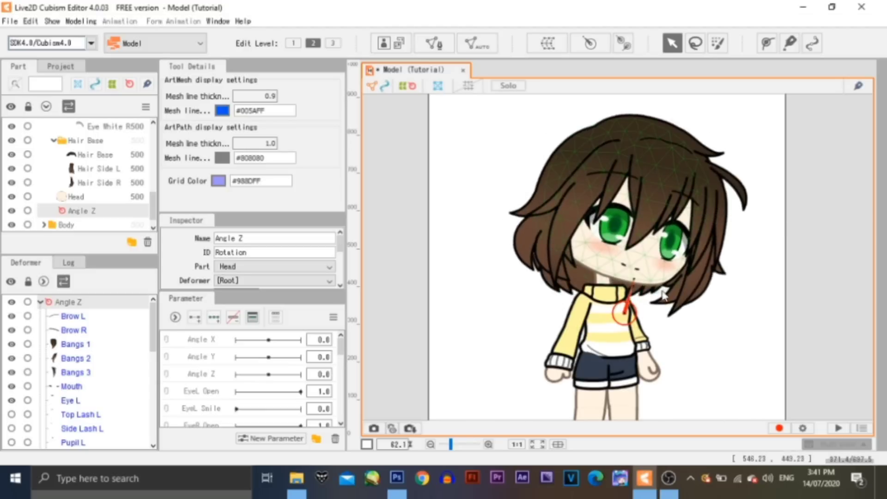
key("ctrl+z")
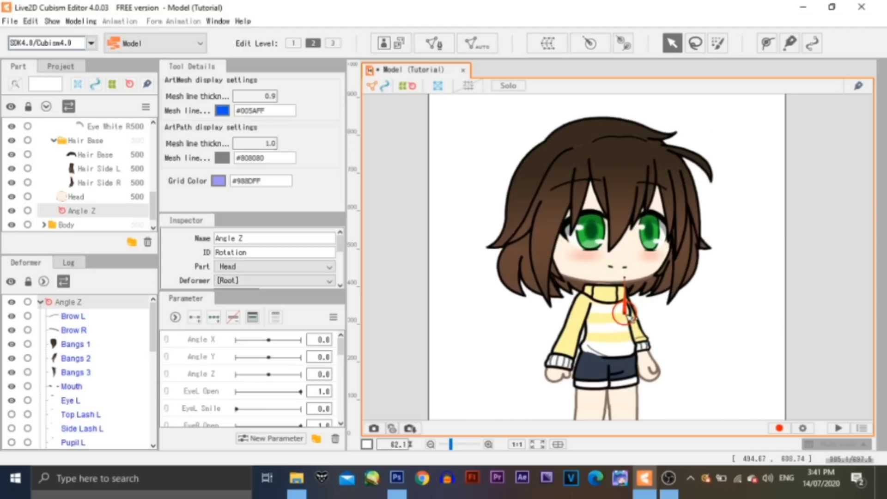
left_click_drag(626, 314, 600, 272)
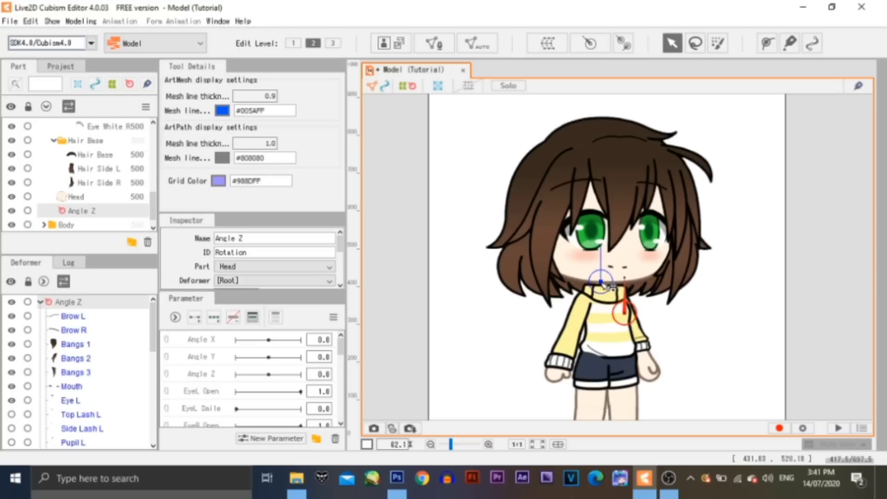
mouse_move(603, 240)
left_mouse_down()
mouse_move(589, 234)
mouse_move(597, 232)
left_mouse_up()
scroll(601, 237, "up", 5)
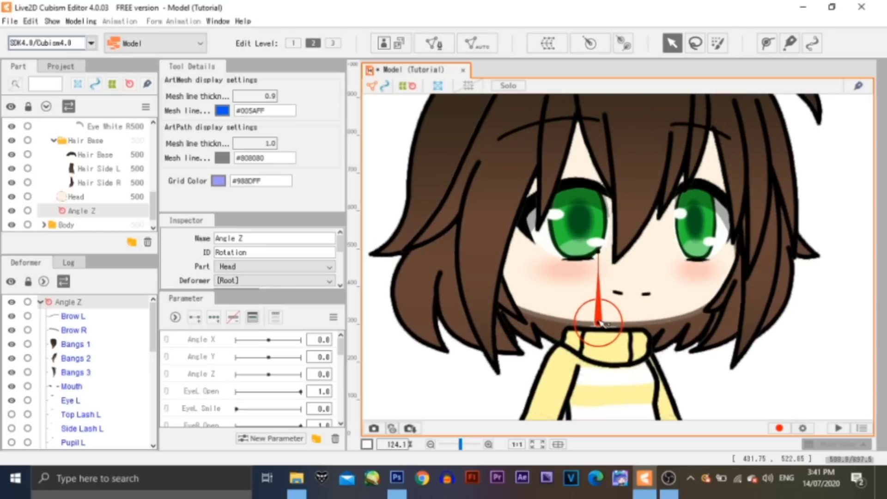
Test tilting the head around the Angle Z deformer's repositioned pivot and return it upright.
mouse_move(598, 248)
left_mouse_down()
mouse_move(618, 251)
mouse_move(566, 255)
mouse_move(619, 253)
mouse_move(561, 260)
mouse_move(618, 261)
mouse_move(575, 265)
mouse_move(603, 259)
mouse_move(589, 238)
left_mouse_up()
scroll(611, 298, "down", 3)
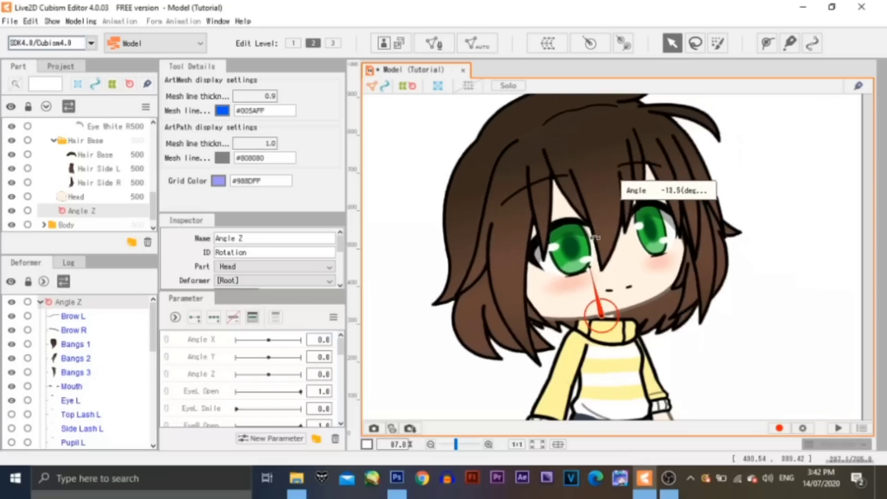
left_click_drag(616, 351, 608, 244)
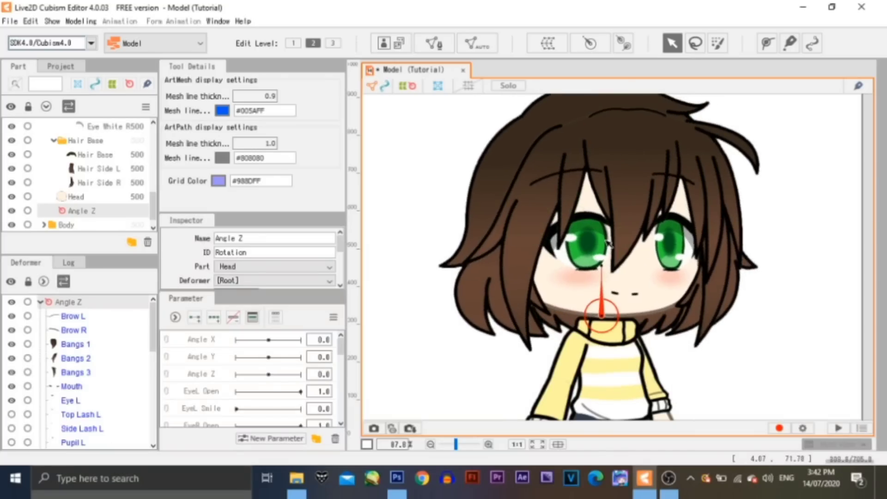
Assign the Back Hair mesh to the Angle Z deformer.
left_click(661, 326)
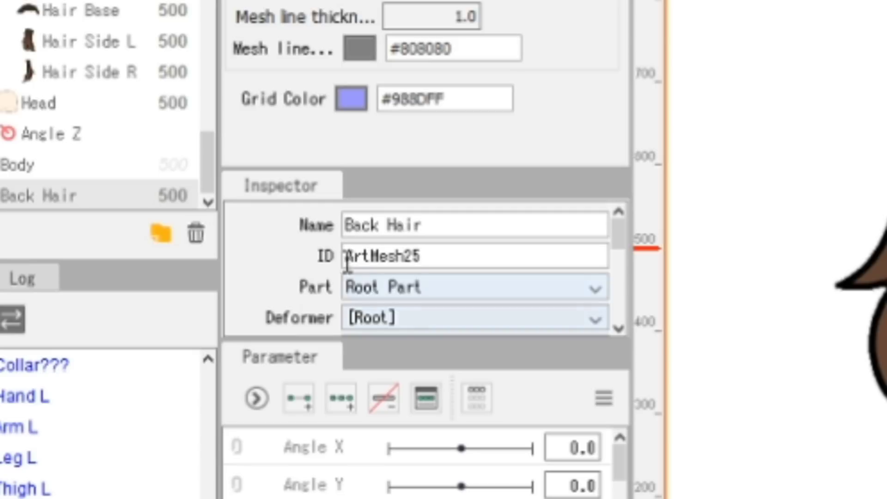
left_click(557, 320)
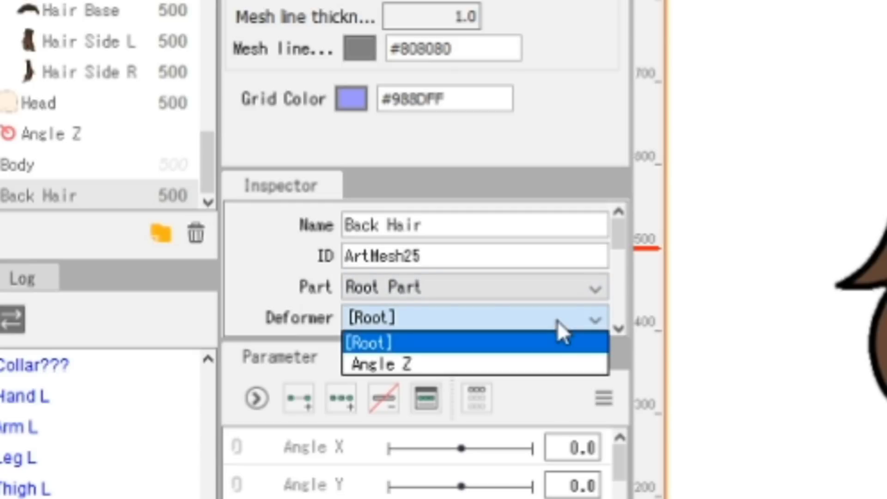
left_click(406, 367)
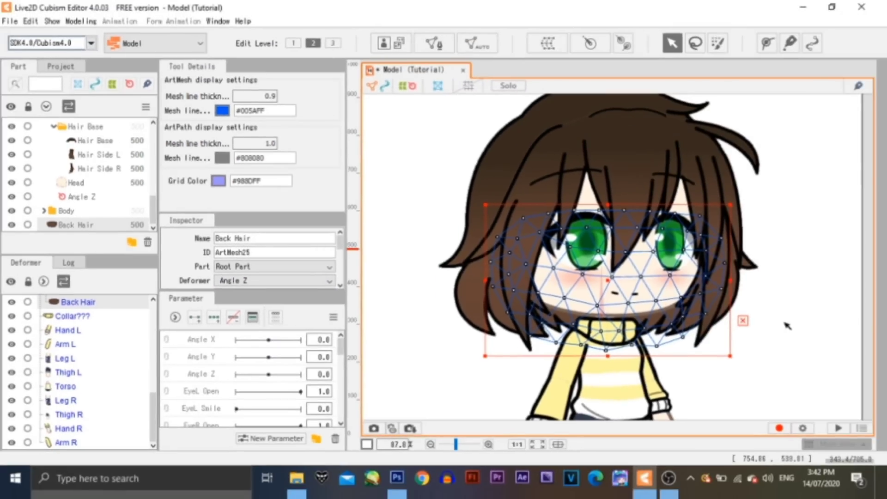
left_click(787, 326)
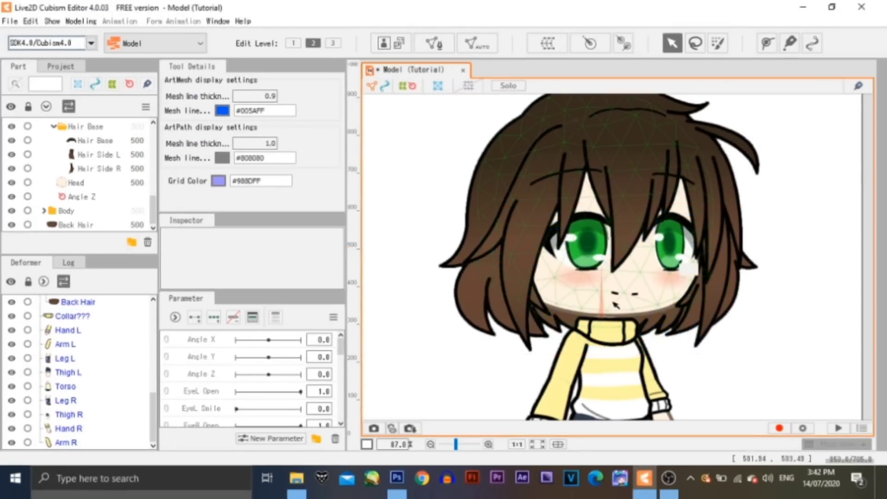
Test rotating the head together with the back hair using the Angle Z deformer, and undo the rotation.
left_click(601, 272)
left_click_drag(596, 267, 581, 248)
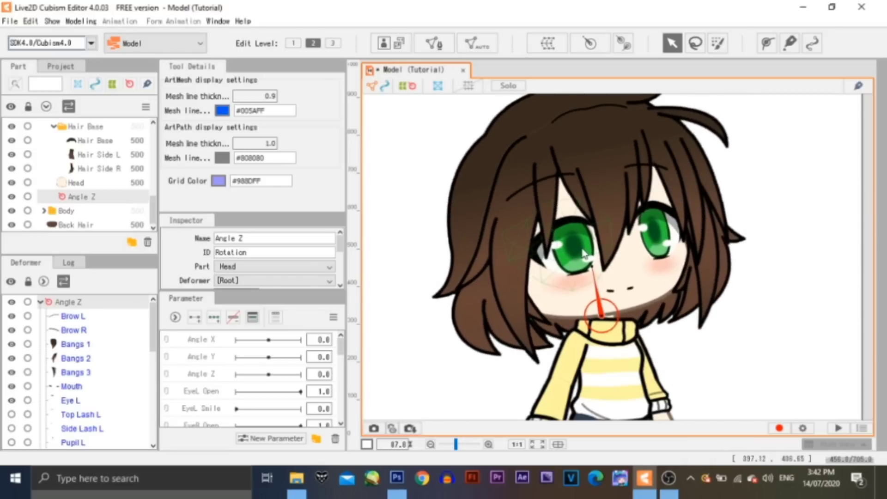
key("ctrl+z")
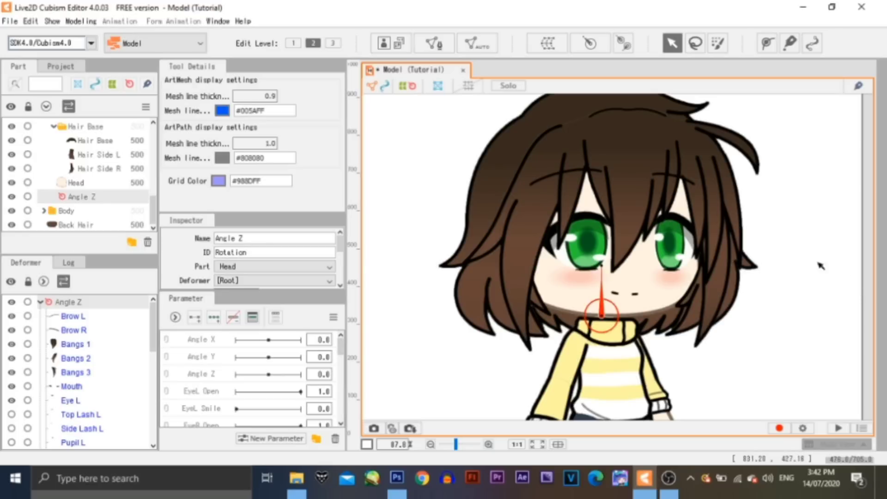
Create a rotation deformer named Body Z as parent of the Collar???, Hand L, Arm L, Torso, Hand R and Arm R meshes.
left_click(44, 211)
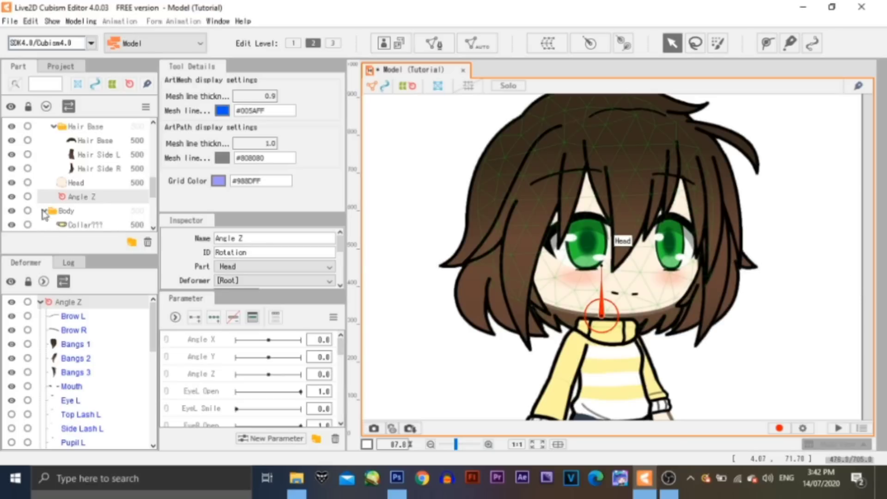
scroll(97, 206, "down", 2)
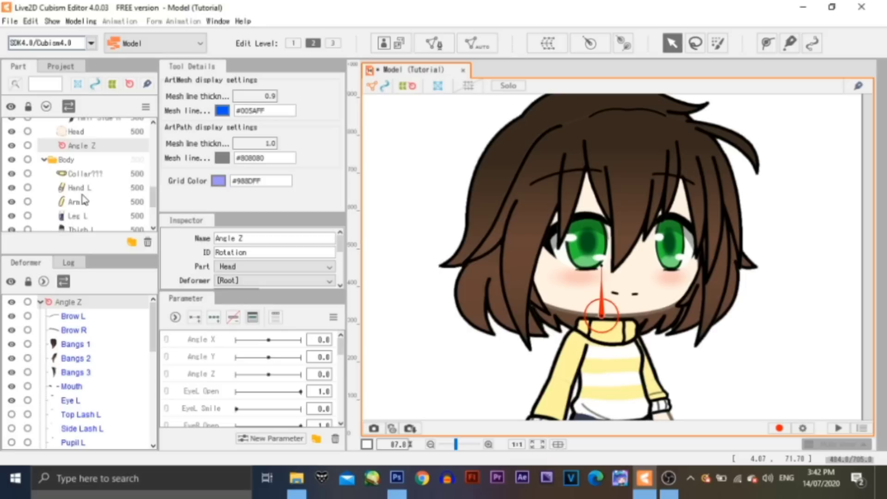
left_click(77, 174)
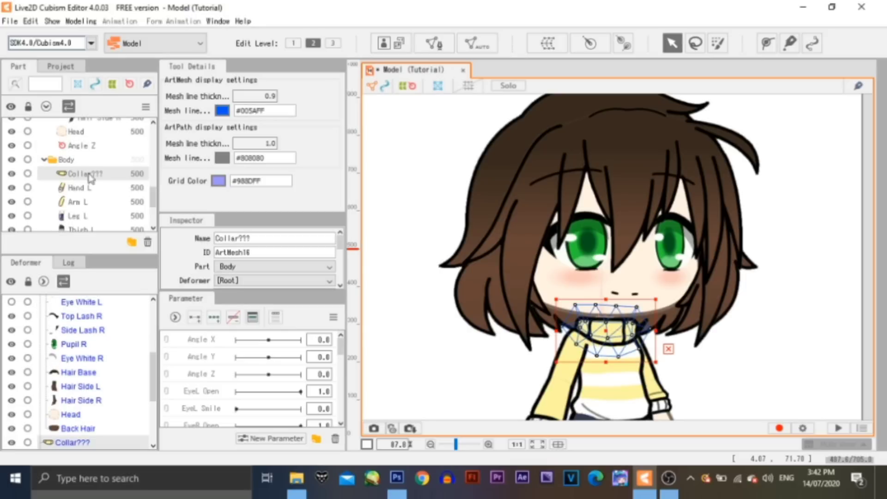
left_click(82, 189, "ctrl")
left_click(83, 202, "ctrl")
scroll(93, 161, "down", 2)
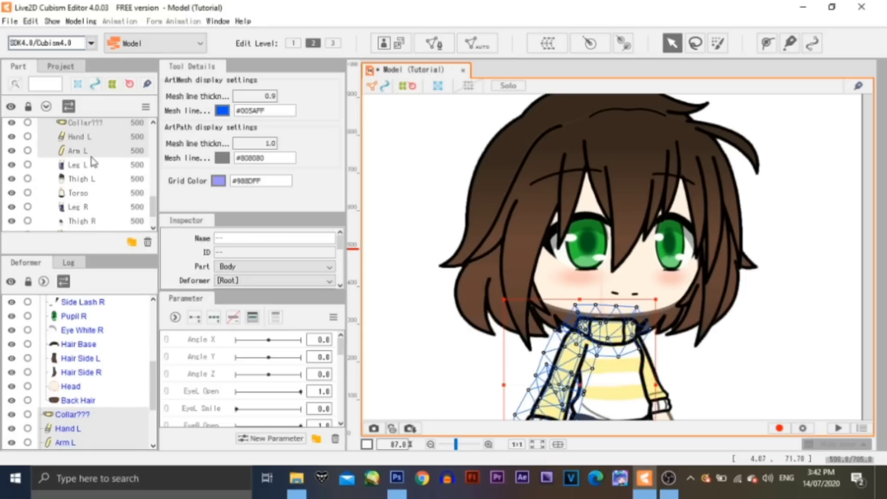
left_click(74, 194, "ctrl")
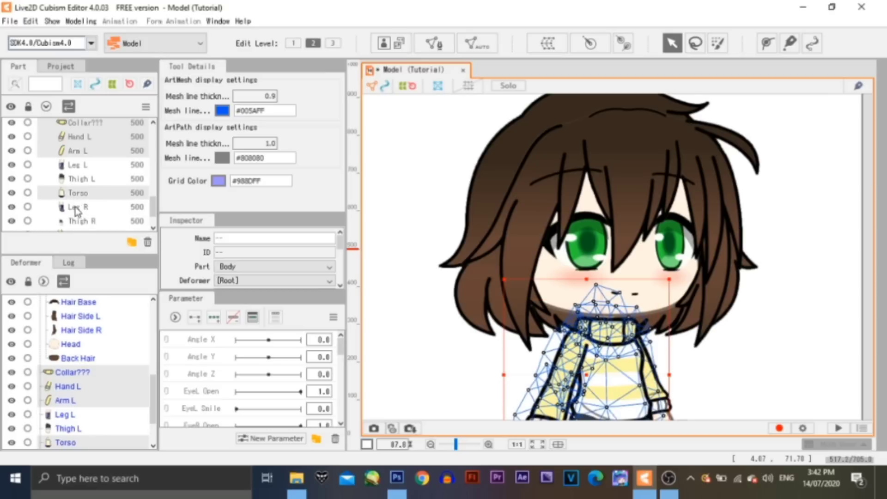
scroll(76, 185, "down", 1)
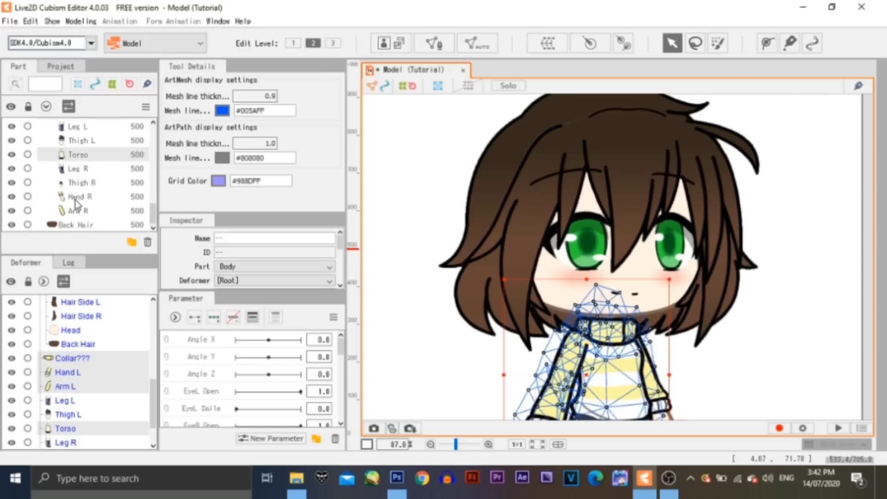
left_click(74, 196, "ctrl")
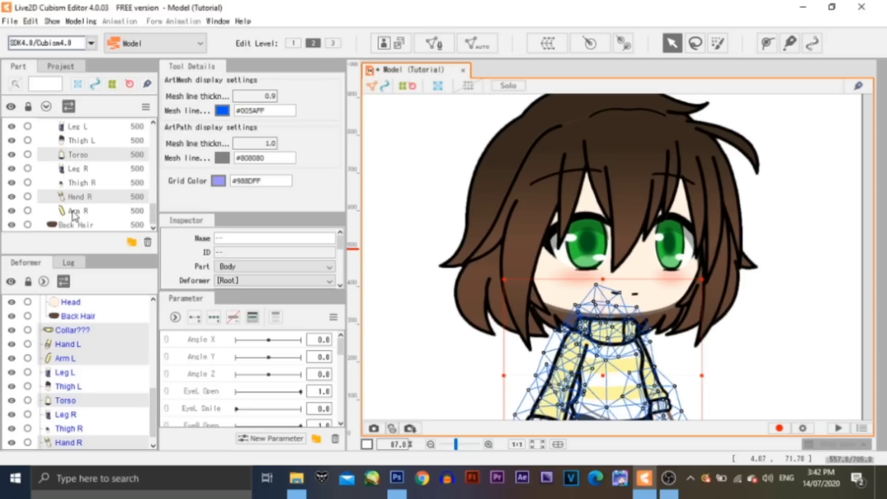
left_click(74, 213, "ctrl")
scroll(505, 185, "down", 2)
scroll(594, 313, "up", 2)
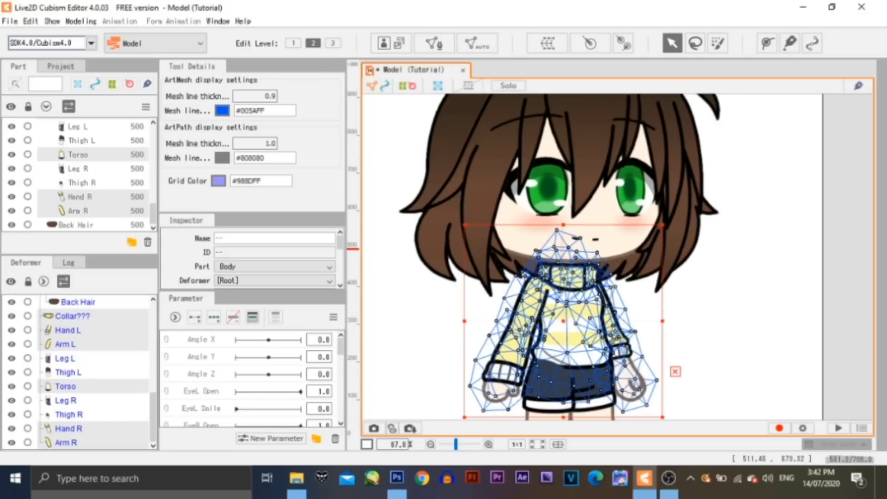
left_click(589, 44)
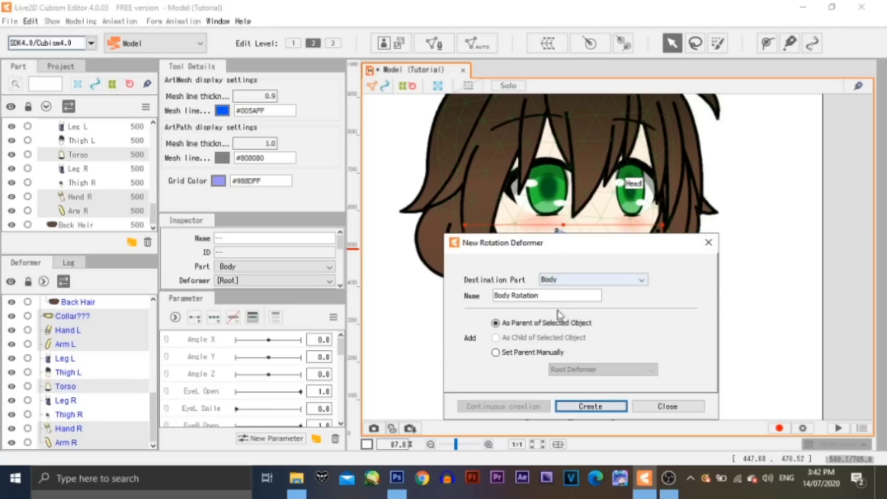
left_click_drag(547, 295, 517, 287)
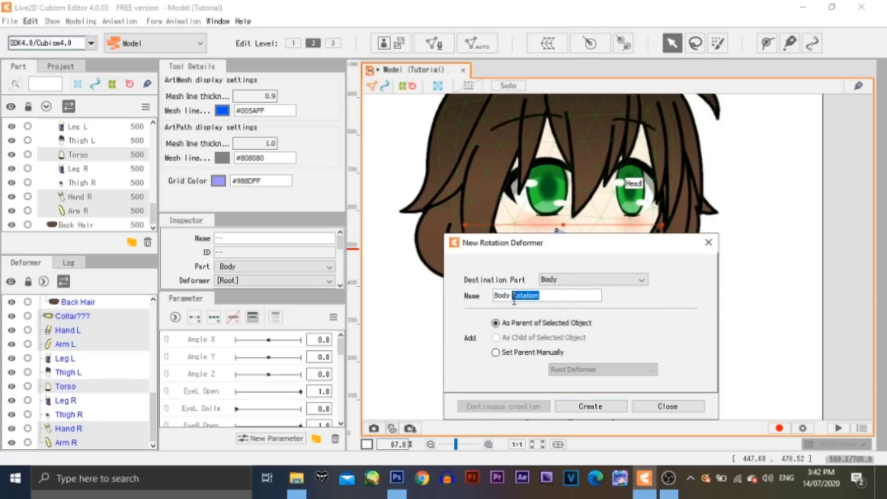
key("BackSpace")
type("Z")
left_click(595, 411)
Move the Body Z deformer's pivot down to the middle of the shorts, undoing the trial rotation, and select the Angle Z deformer.
mouse_move(563, 273)
left_mouse_down()
mouse_move(574, 275)
mouse_move(554, 275)
mouse_move(603, 289)
mouse_move(500, 249)
mouse_move(580, 276)
left_mouse_up()
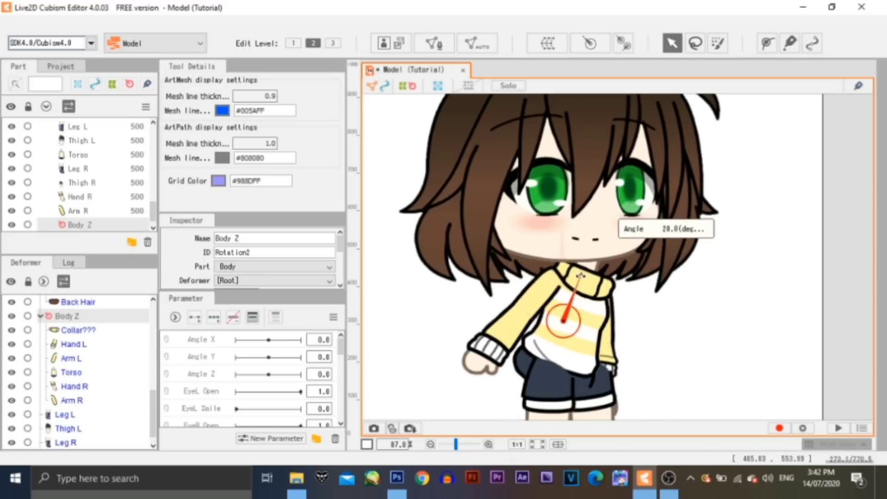
key("ctrl+z")
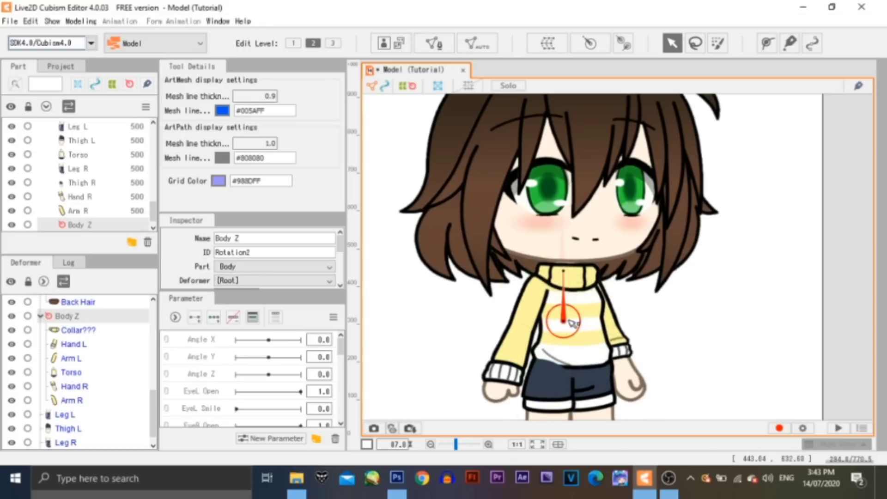
left_click_drag(569, 325, 576, 385)
left_click_drag(572, 332, 569, 299)
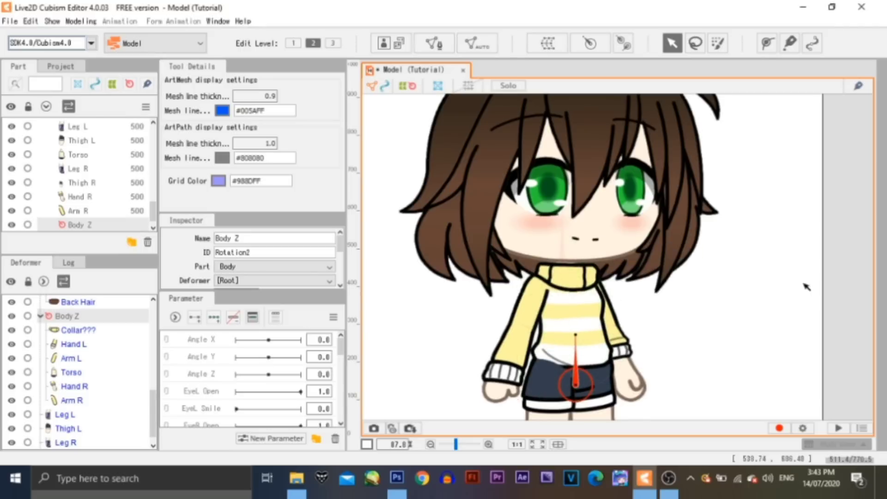
left_click(564, 265)
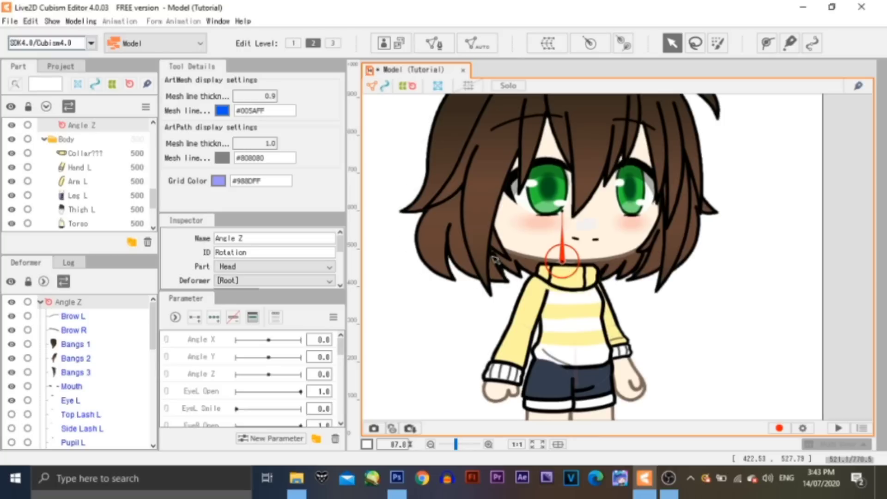
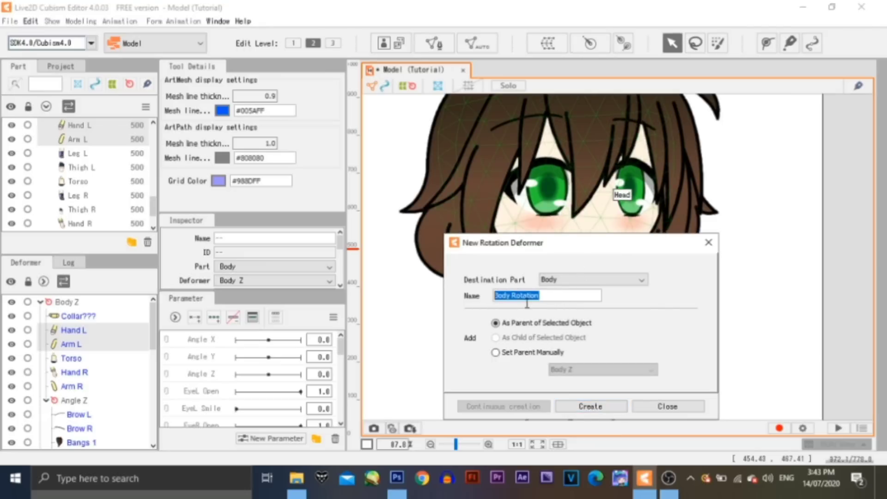
Create the Arm L rotation deformer for the Hand L and Arm L meshes and set its pivot at the shoulder, pointing down the arm.
type("Arm L")
left_click(596, 406)
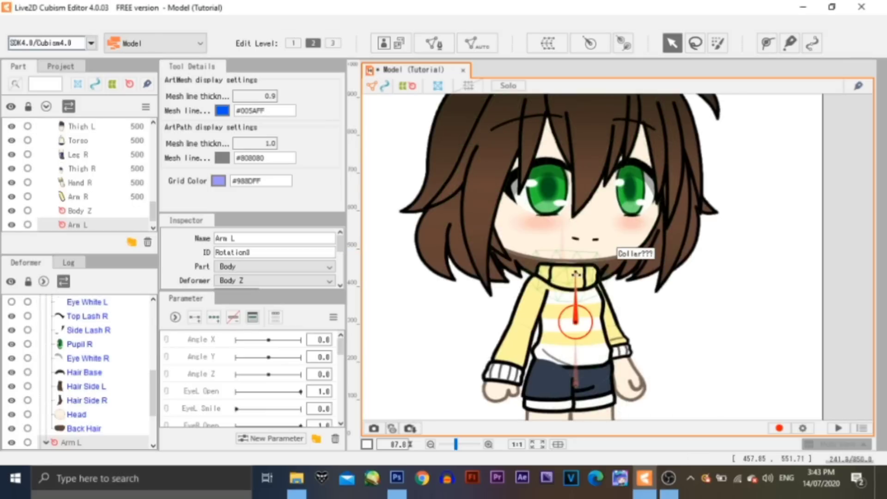
left_click_drag(578, 273, 534, 267)
key("ctrl+z")
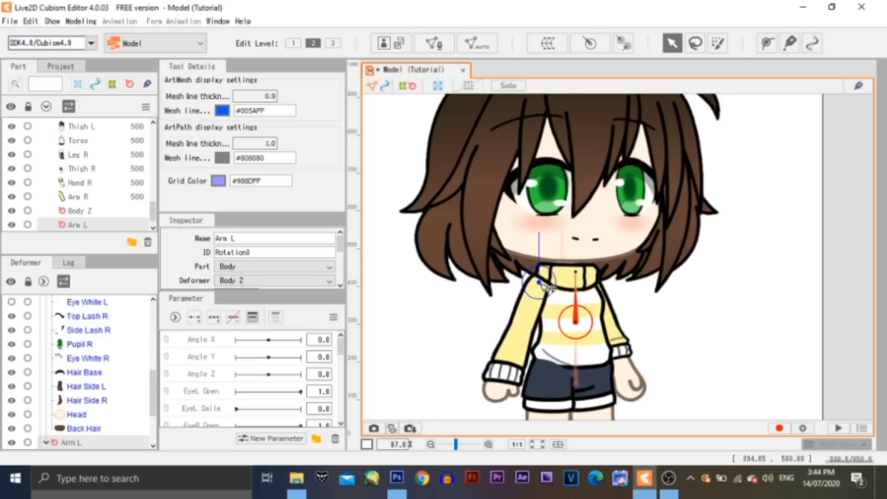
left_click_drag(541, 283, 540, 282)
left_click_drag(538, 233, 487, 304)
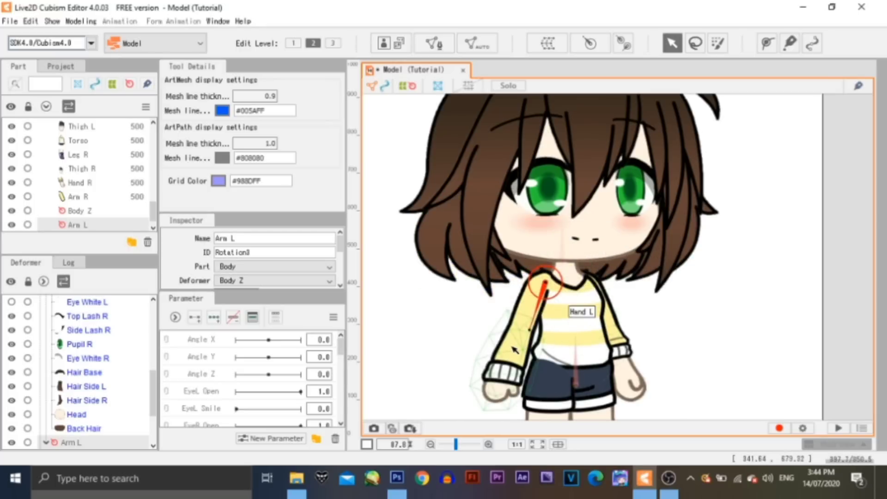
Create a rotation deformer named Hand L as parent of the Hand L mesh.
left_click(515, 350)
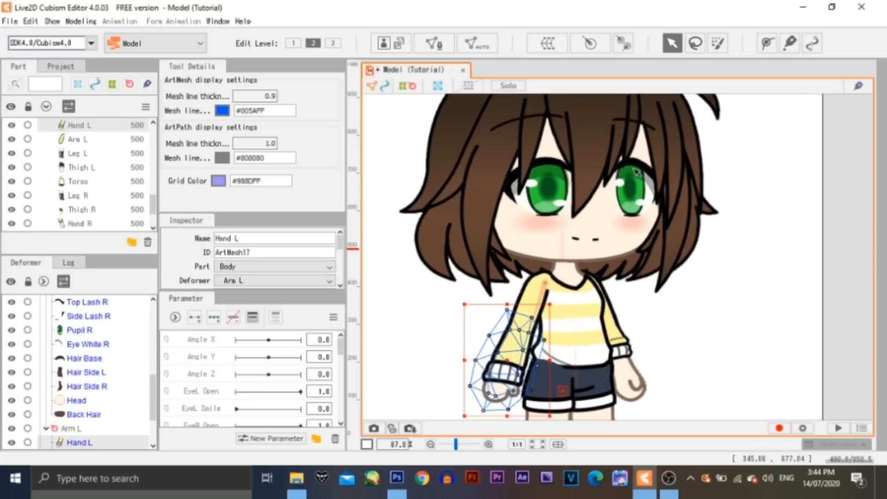
left_click(589, 44)
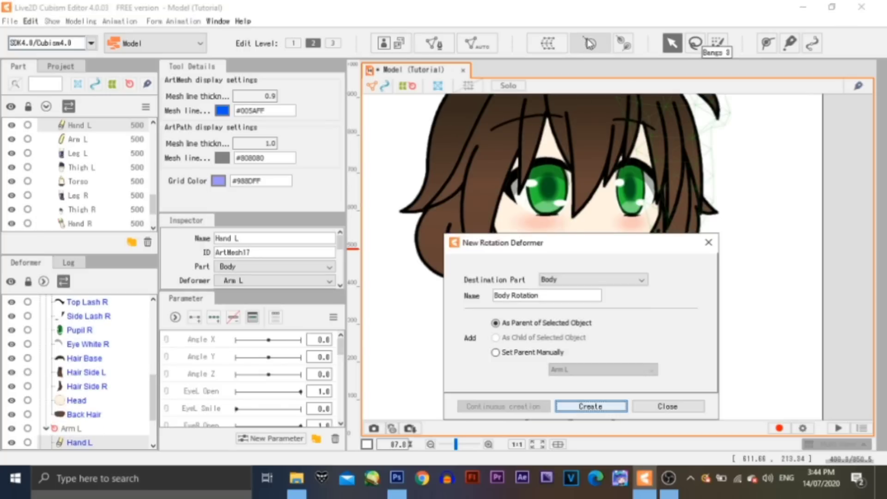
left_click_drag(550, 294, 478, 292)
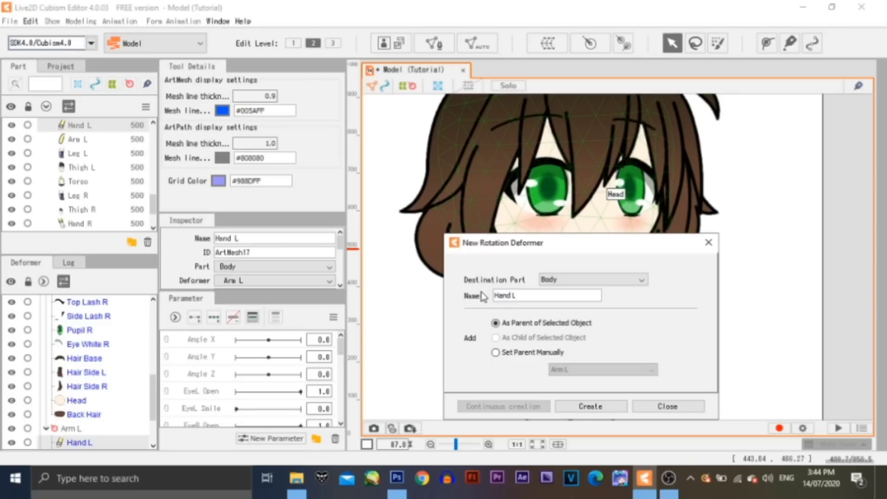
left_click(605, 410)
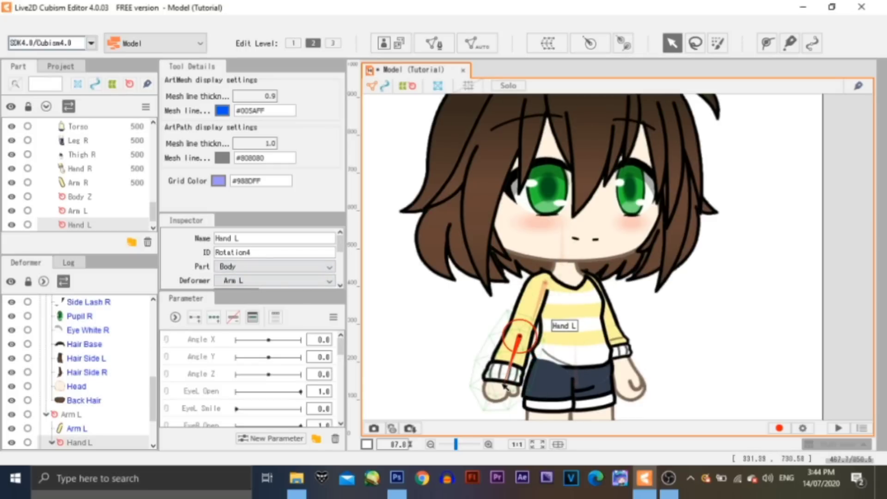
Align the Hand L deformer with the forearm, placing its pivot at the elbow and undoing the trial rotation.
left_click_drag(492, 365, 521, 339)
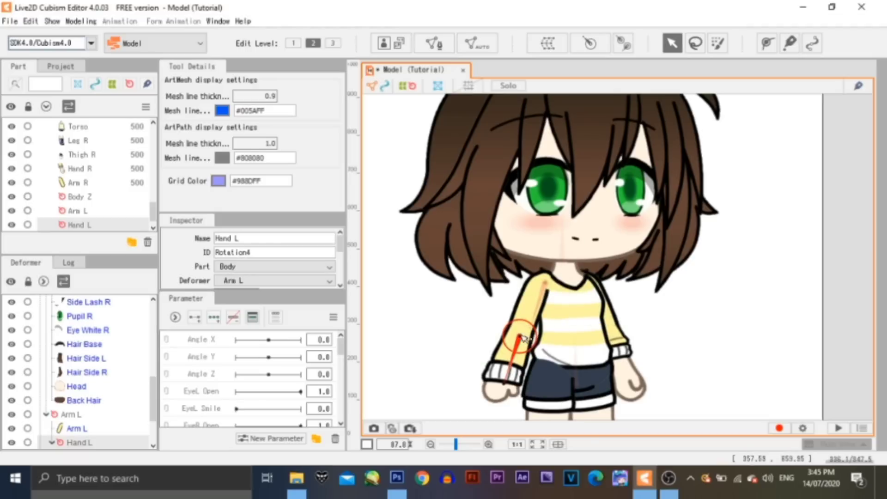
left_click_drag(507, 376, 530, 333)
key("ctrl+z")
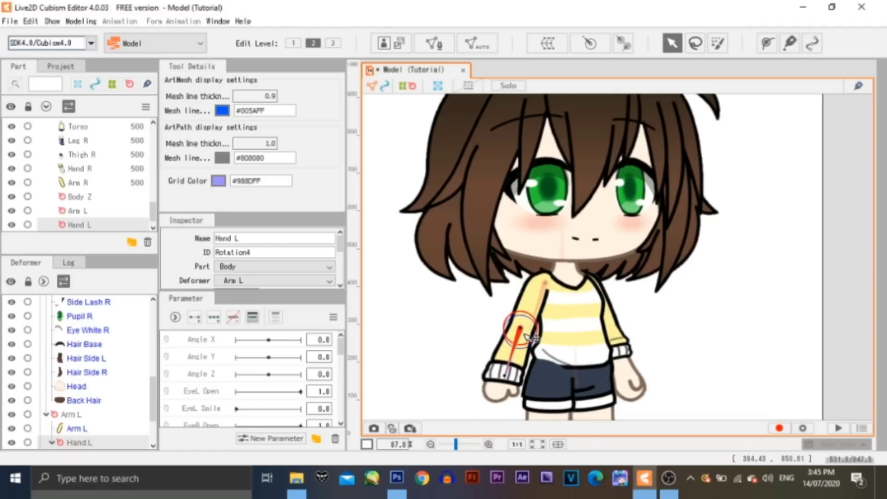
mouse_move(507, 376)
left_mouse_down()
mouse_move(401, 287)
mouse_move(637, 342)
mouse_move(513, 381)
left_mouse_up()
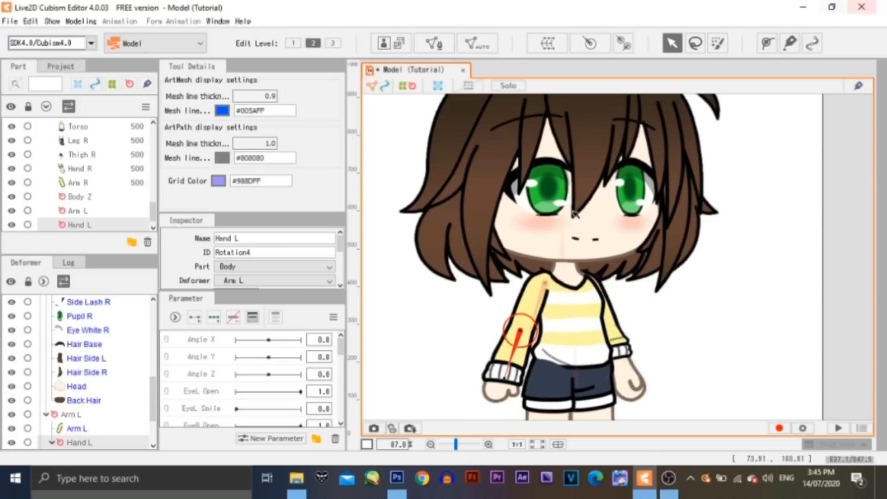
Hide the Torso mesh and create the Arm R rotation deformer as parent of the Hand R and Arm R meshes.
left_click(600, 284)
left_click(77, 168)
left_click(11, 168)
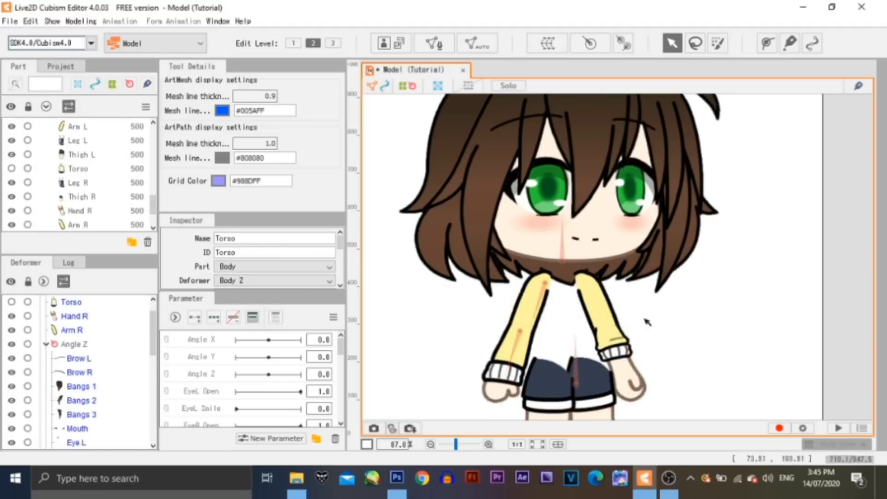
scroll(622, 316, "up", 3)
left_click(587, 305)
left_click(624, 405, "shift")
left_click(590, 43)
left_click_drag(572, 297, 472, 292)
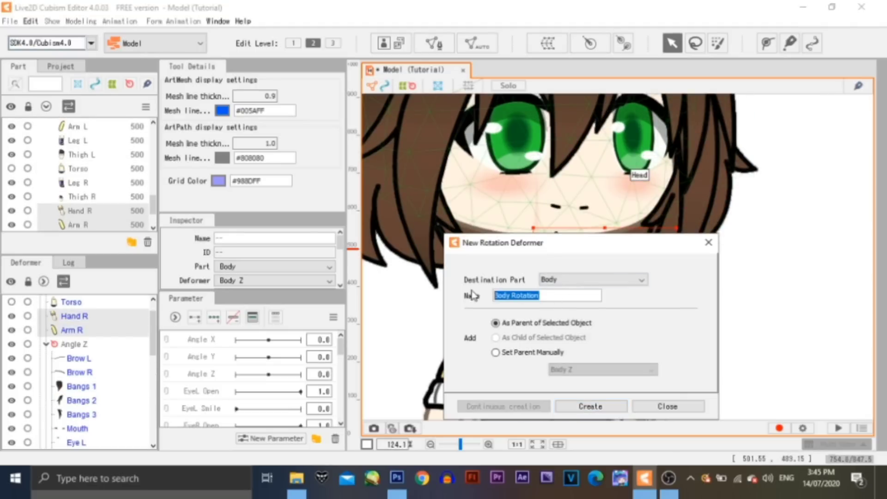
key("Return")
Move the Arm R deformer's pivot up to the shoulder and point its handle down along the sleeve.
left_click_drag(554, 251, 593, 249)
key("ctrl+z")
left_click_drag(555, 323, 560, 272)
left_click_drag(561, 200, 602, 284)
Show the Torso mesh, test rotating the arm with the Arm R deformer and undo the rotation.
scroll(38, 171, "up", 2)
left_click(11, 163)
left_click_drag(590, 333, 642, 316)
key("ctrl+z")
scroll(42, 183, "up", 2)
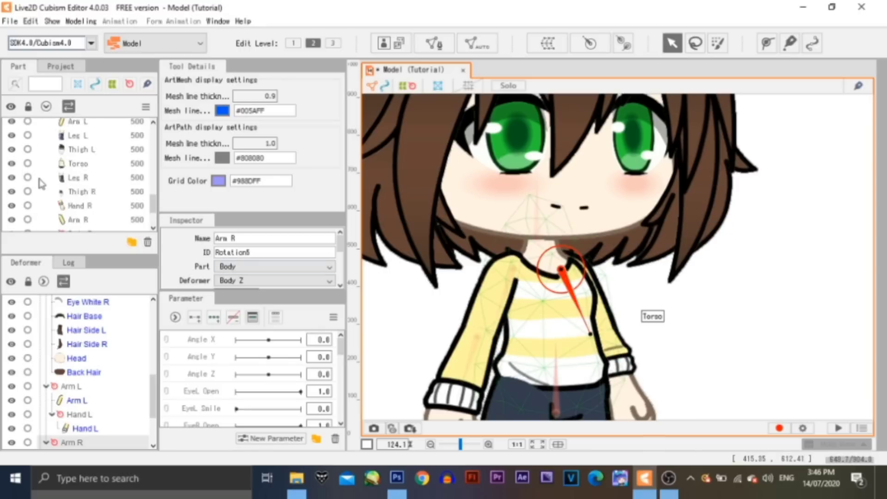
Hide the Torso mesh and create a rotation deformer named Hand R as parent of the Hand R mesh.
left_click(11, 163)
left_click(76, 205)
left_click(547, 43)
type("Hand R")
left_click(590, 406)
Adjust the Hand R deformer's pivot on the forearm, test rotating the hand and undo the trial changes.
left_click_drag(609, 320, 604, 288)
left_click_drag(621, 382, 683, 198)
key("ctrl+z")
key("ctrl+z")
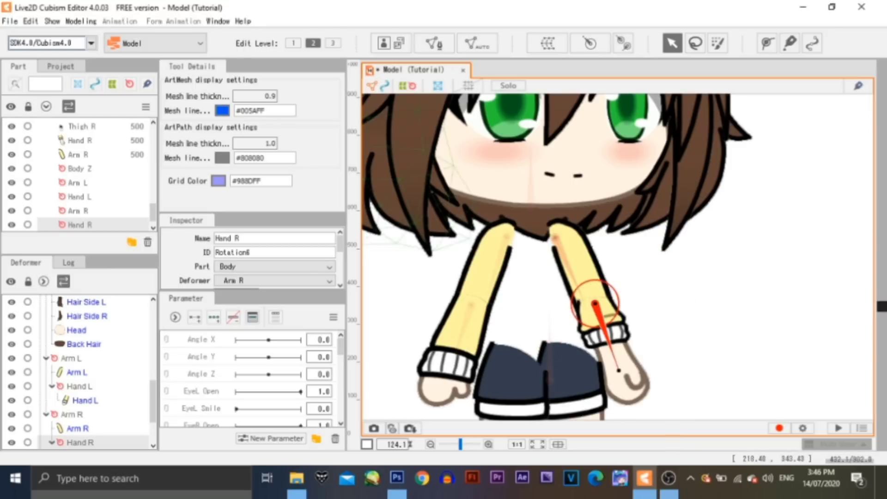
Make the Torso and Collar??? meshes visible again.
scroll(69, 162, "up", 2)
left_click(14, 200)
scroll(15, 197, "up", 1)
left_click(14, 181)
scroll(573, 260, "down", 5)
scroll(571, 343, "up", 5)
Create a rotation deformer named Thigh L as parent of the Leg L and Thigh L meshes.
left_click(531, 296)
left_click(527, 383, "shift")
left_click(590, 43)
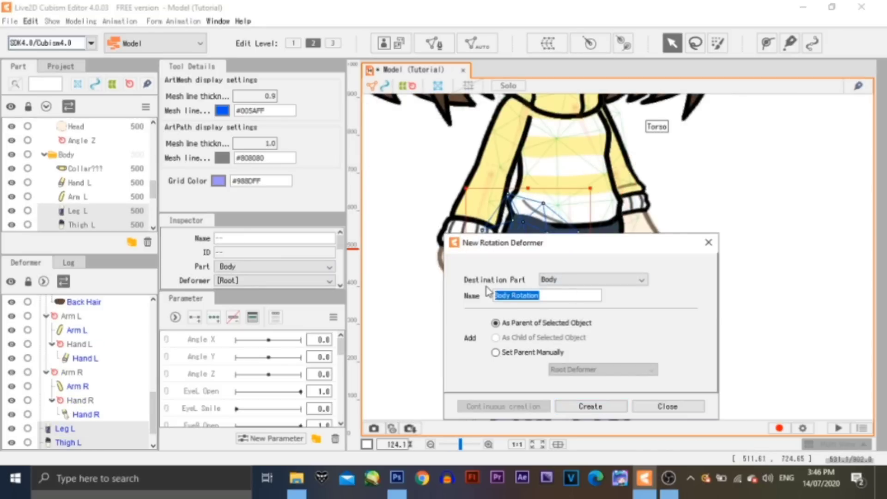
type("Thigh L")
key("Return")
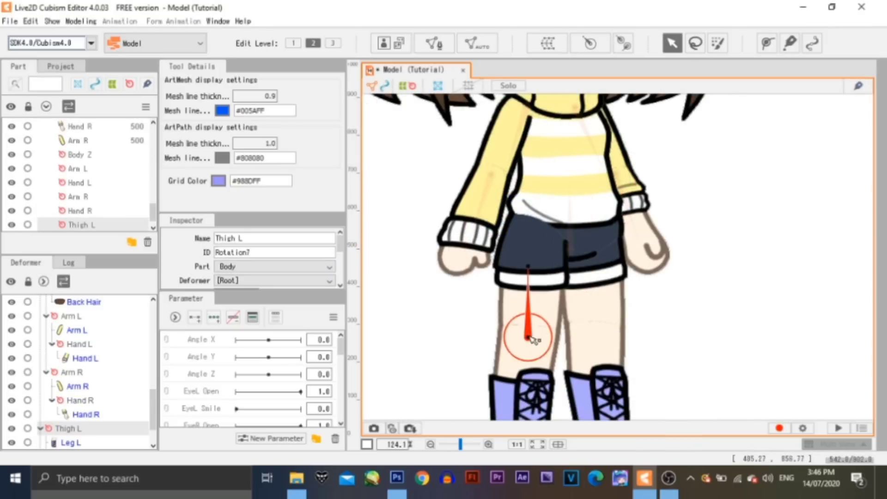
Position the Thigh L deformer's pivot at the hip, pointing down the leg, while testing leg rotations and undoing them.
left_click_drag(536, 234, 535, 230)
left_click_drag(535, 160, 494, 318)
key("ctrl+z")
left_click_drag(529, 294, 478, 333)
key("ctrl+z")
left_click_drag(535, 223, 531, 223)
left_click_drag(526, 293, 577, 282)
key("ctrl+z")
left_click_drag(531, 223, 526, 229)
left_click_drag(520, 299, 575, 299)
Create a rotation deformer named Leg L as parent of the Leg L mesh.
left_click(575, 300)
left_click(590, 43)
type("Leg L")
left_click(608, 409)
Place the Leg L deformer's pivot at the knee, aim it down the lower leg and undo the trial rotation.
scroll(522, 402, "up", 3)
left_click_drag(521, 374, 533, 291)
scroll(536, 286, "down", 3)
left_click_drag(529, 346, 543, 286)
mouse_move(587, 310)
left_mouse_down()
mouse_move(598, 277)
mouse_move(594, 314)
left_mouse_up()
left_click_drag(530, 351, 519, 351)
key("ctrl+z")
Create the Thigh R rotation deformer as parent of the Thigh R and Leg R meshes, then test a leg rotation and undo it.
left_click(615, 217)
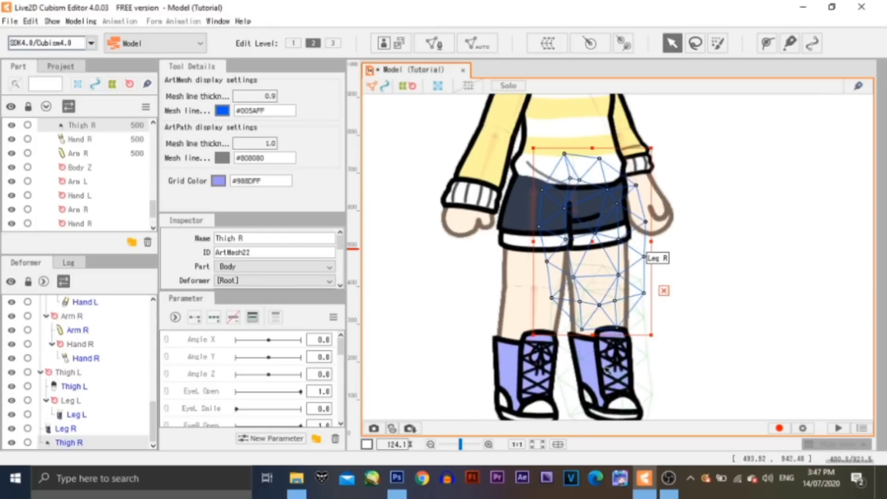
left_click(602, 295, "shift")
left_click(590, 44)
left_click(590, 406)
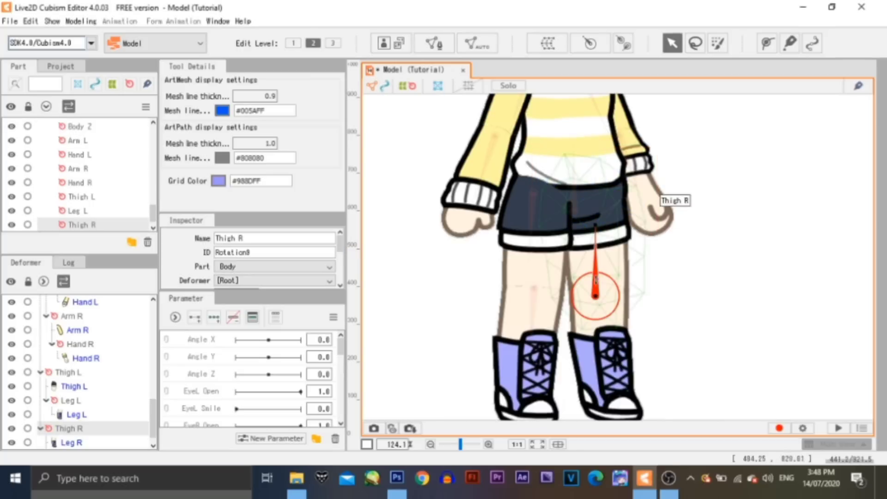
left_click_drag(600, 197, 697, 200)
key("ctrl+z")
Create a rotation deformer named Leg R as parent of the Leg R mesh.
left_click(611, 323)
left_click(590, 43)
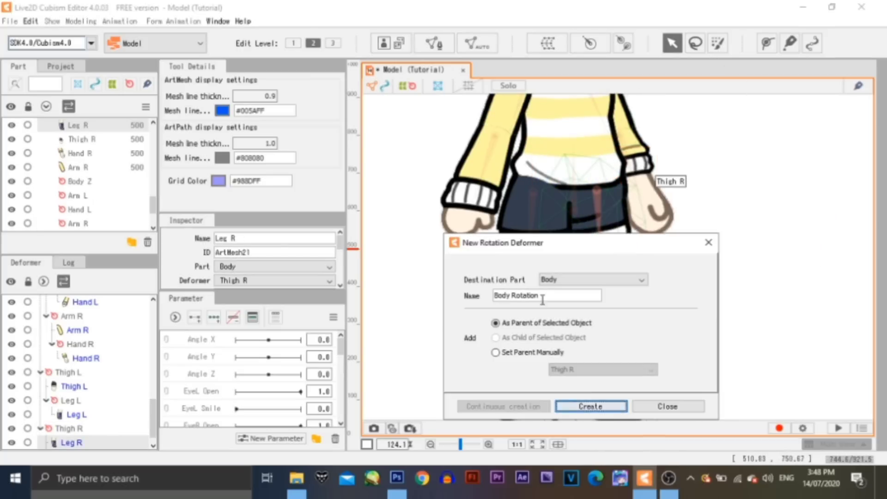
left_click(591, 406)
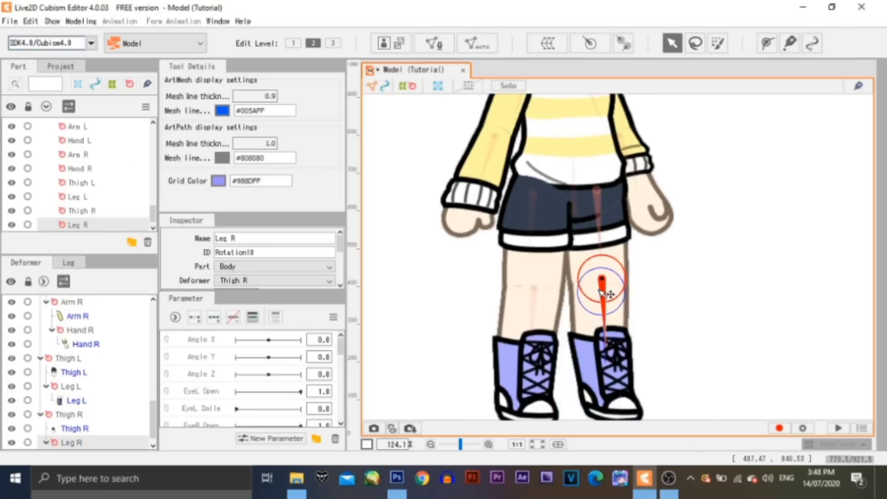
Test the Leg R deformer's rotation about the knee and undo the trial rotations.
left_click_drag(606, 358, 664, 257)
key("ctrl+z")
key("ctrl+z")
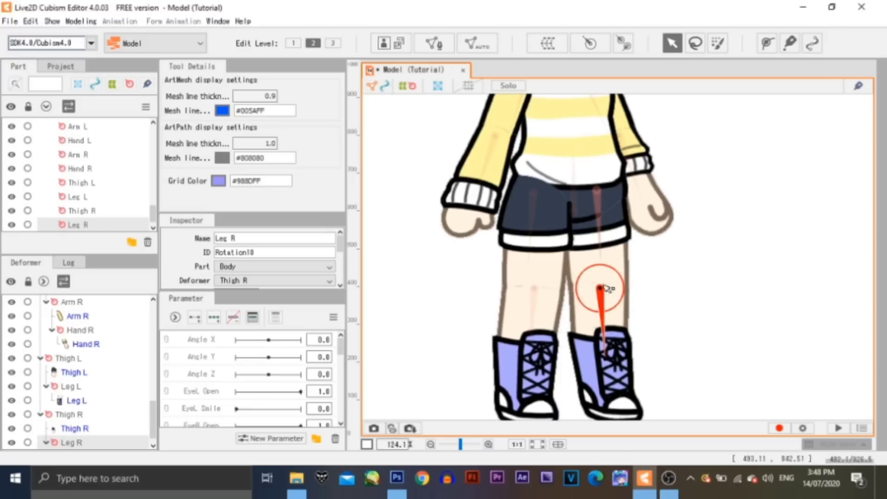
left_click_drag(606, 356, 635, 332)
key("ctrl+z")
scroll(550, 291, "down", 4)
scroll(574, 178, "down", 2)
scroll(574, 167, "up", 3)
left_click(660, 298)
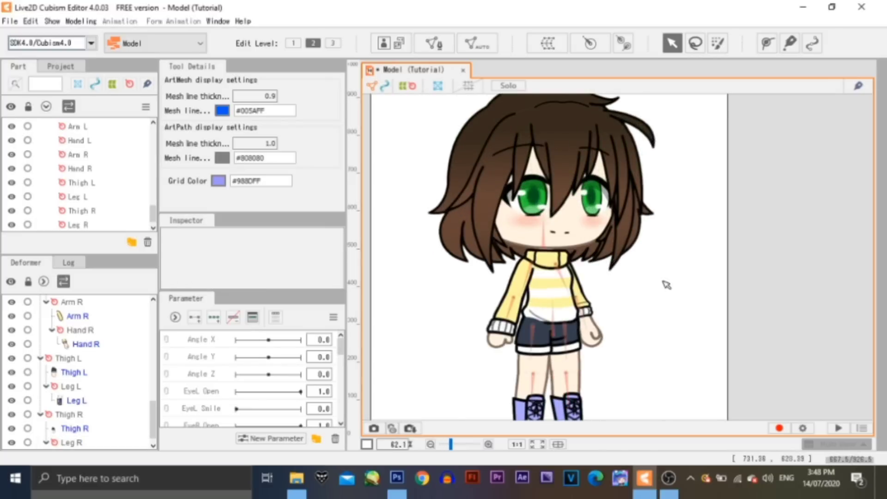
Select the head's Angle Z rotation deformer and add three keys for it on the Angle Z parameter.
scroll(665, 296, "down", 2)
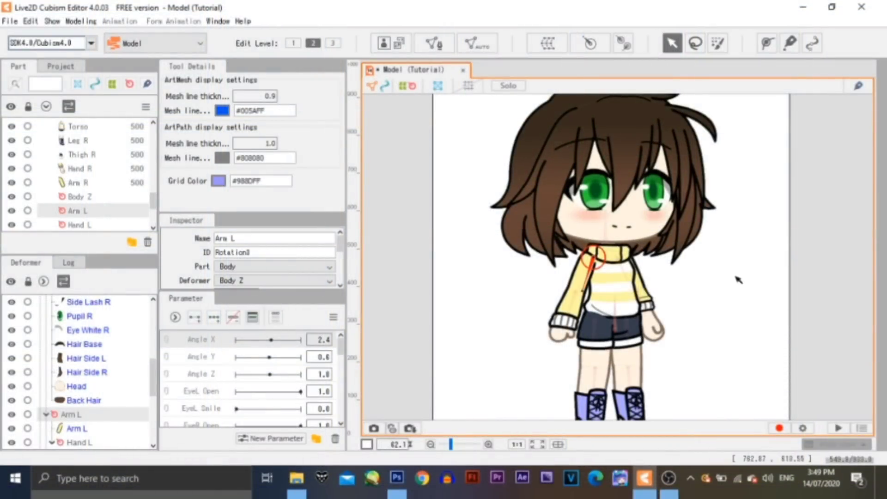
left_click(738, 279)
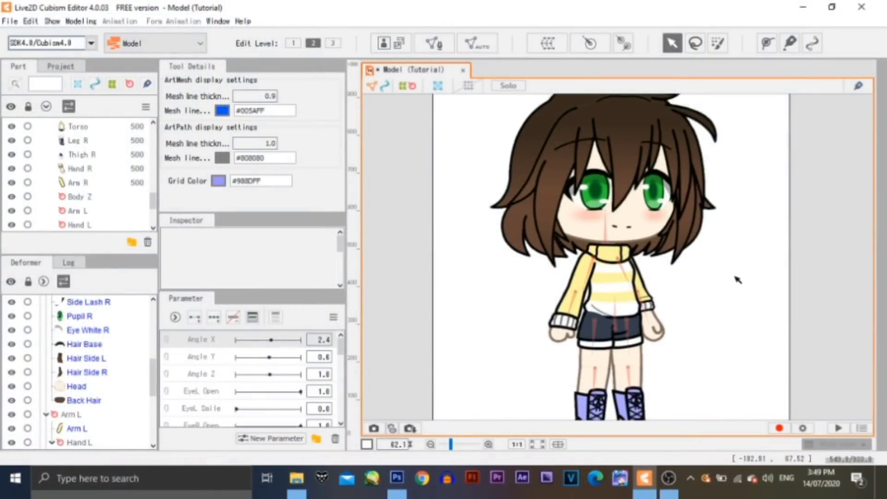
left_click_drag(673, 153, 661, 166)
scroll(661, 167, "up", 2)
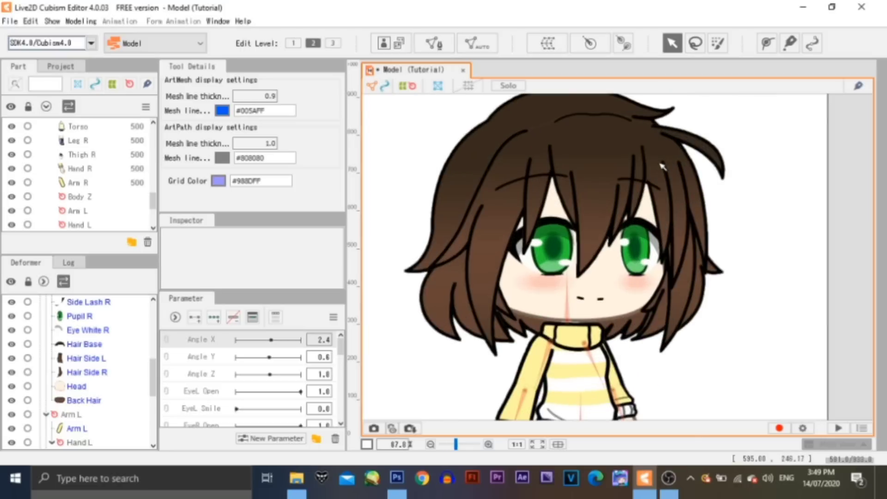
left_click(572, 325)
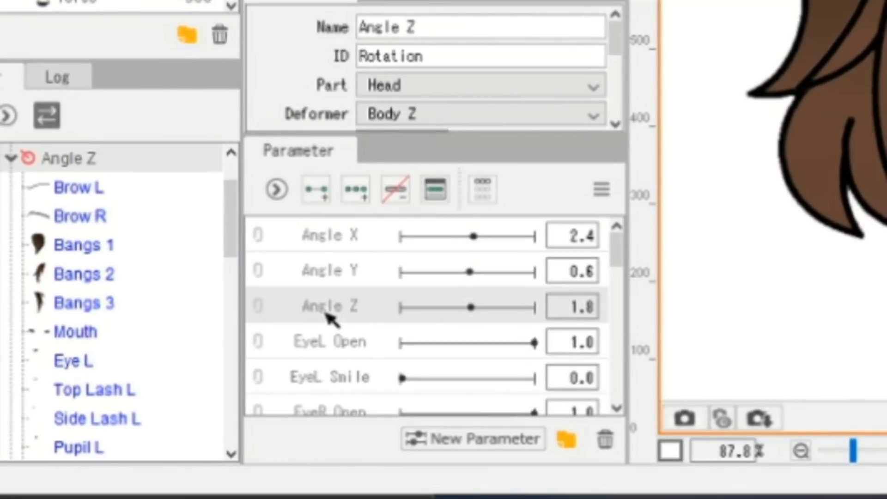
left_click(356, 190)
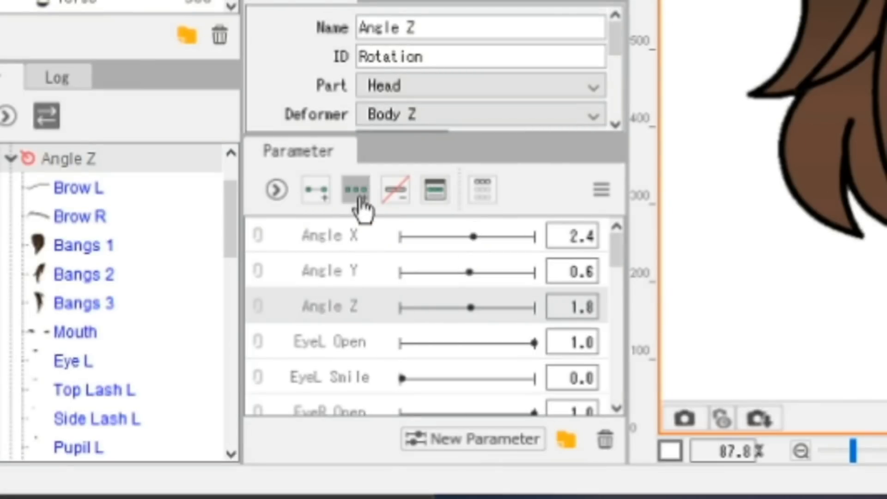
Tilt the head slightly clockwise at Angle Z 30 and counterclockwise at -30, ending with the parameter at 0.
left_click(468, 307)
left_click_drag(472, 315, 400, 297)
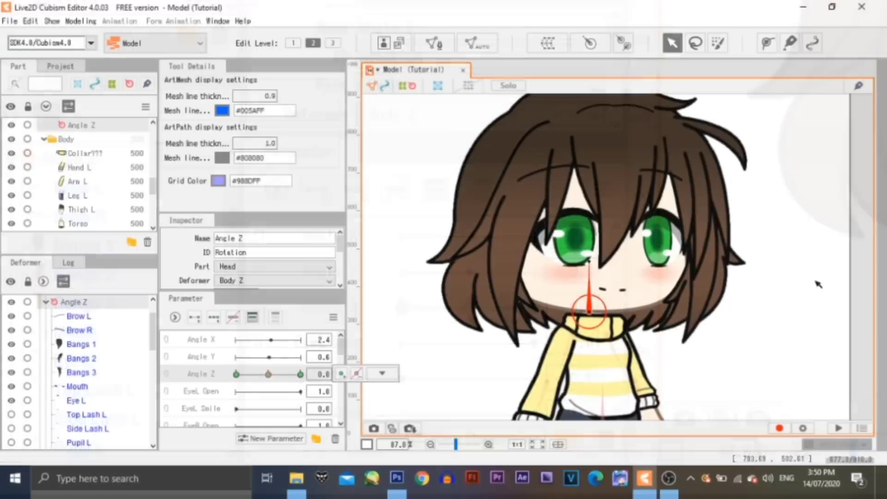
left_click(468, 307)
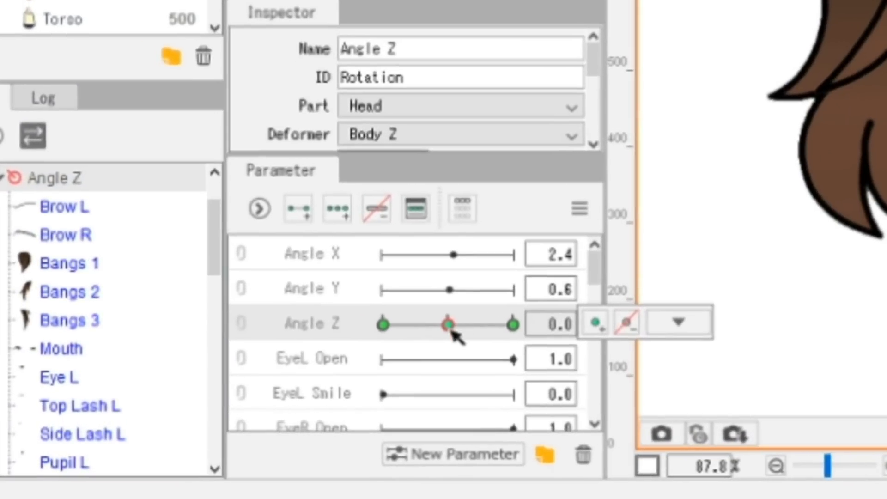
left_click_drag(472, 329, 512, 323)
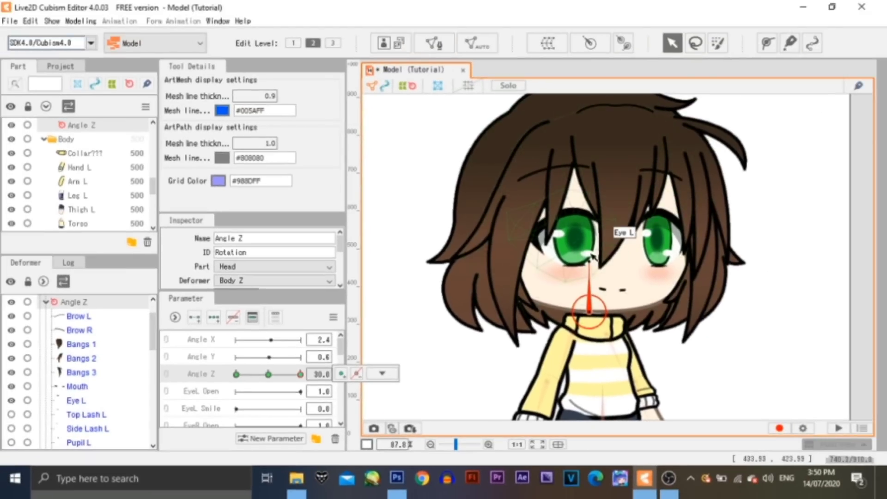
left_click_drag(590, 262, 614, 268)
left_click_drag(300, 375, 268, 370)
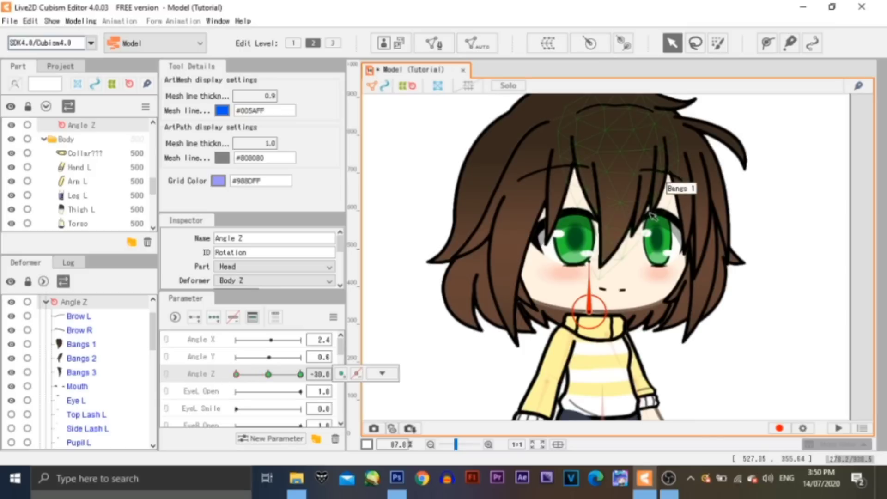
left_click_drag(592, 258, 565, 263)
left_click_drag(237, 373, 270, 377)
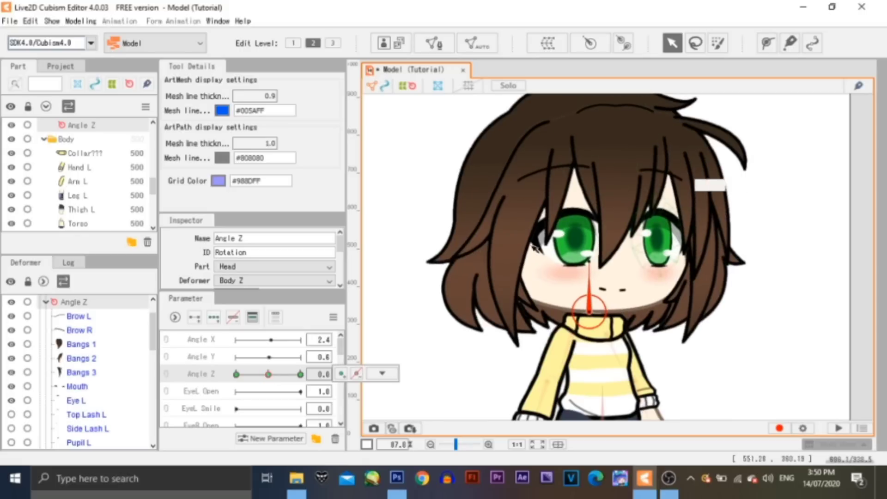
Select the Body Z rotation deformer at the hips and add three keys for it on the Body Z parameter.
scroll(536, 218, "down", 2)
scroll(584, 355, "up", 2)
left_click(584, 374)
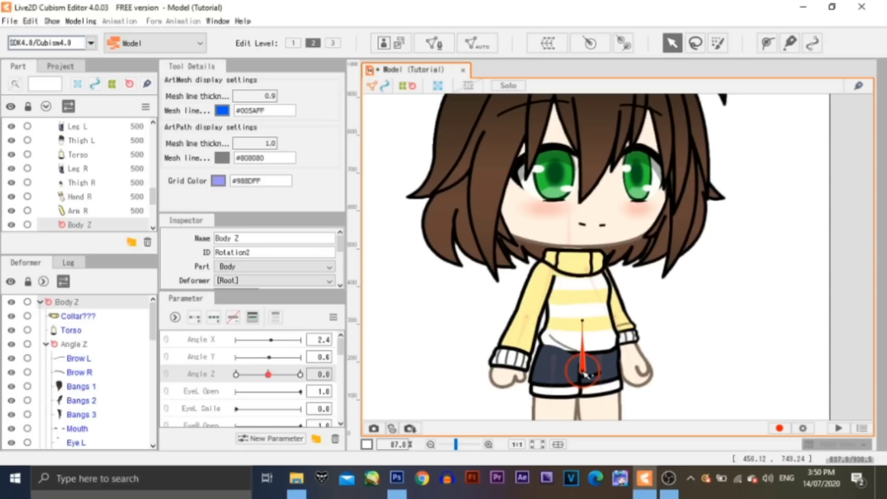
scroll(216, 384, "down", 6)
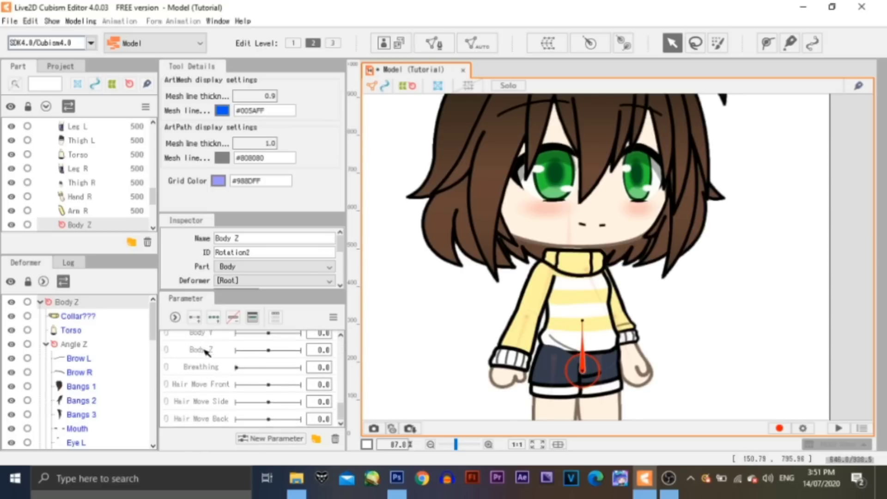
left_click(214, 318)
Tilt the body clockwise at Body Z 10 and counterclockwise at -10, adjusting the pivot slightly and checking the motion between the keys.
left_click_drag(268, 350, 310, 351)
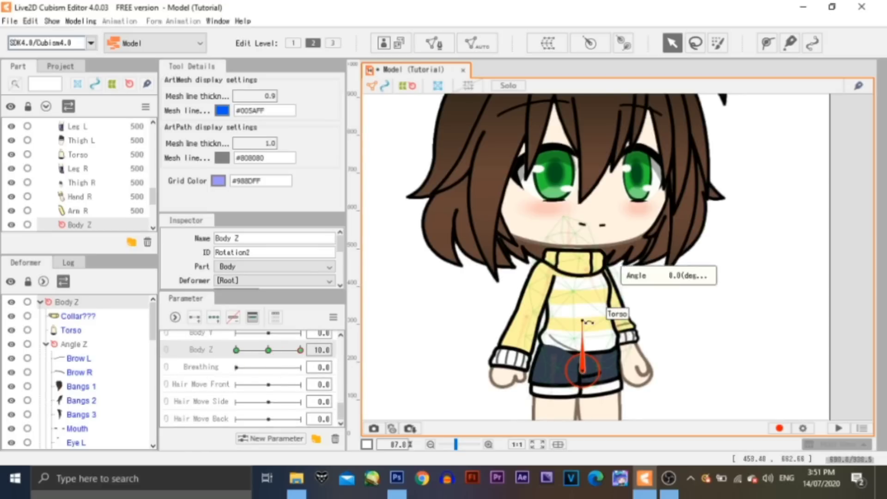
left_click_drag(583, 320, 632, 281)
left_click_drag(583, 370, 577, 370)
left_click_drag(269, 350, 302, 351)
left_click_drag(577, 372, 579, 371)
left_click_drag(300, 350, 236, 351)
left_click_drag(573, 318, 531, 328)
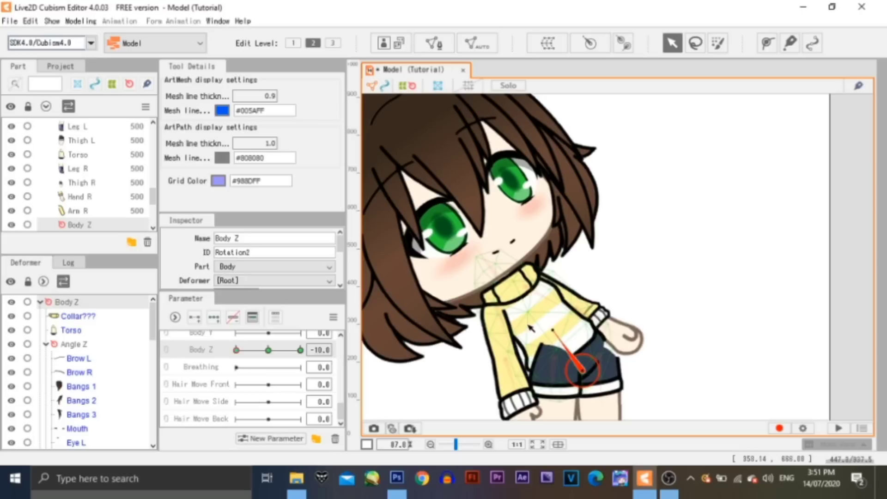
left_click(267, 349)
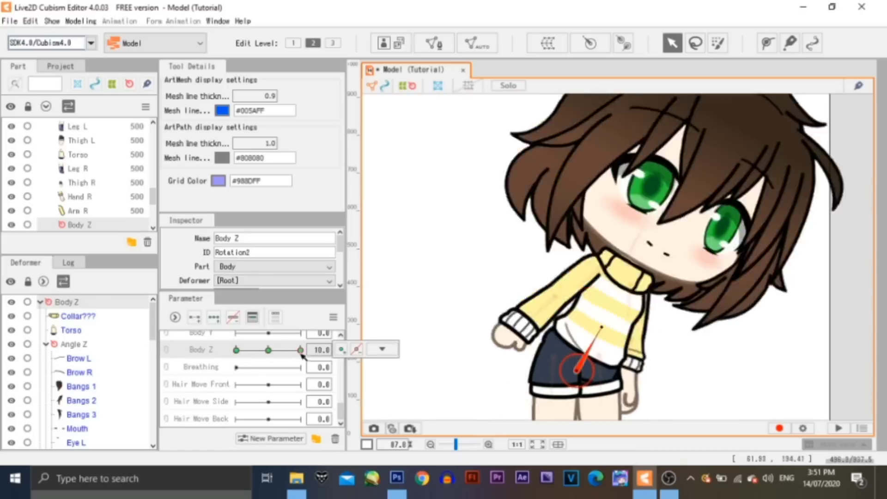
left_click_drag(266, 360, 268, 359)
left_click_drag(607, 401, 597, 378)
left_click_drag(268, 349, 236, 350)
left_click(268, 350)
Add three Body Z keys to the Thigh R mesh and adjust its shape at -10 to fit the tilted torso.
left_click(600, 382)
scroll(600, 382, "up", 2)
left_click(215, 321)
left_click_drag(625, 308, 621, 296)
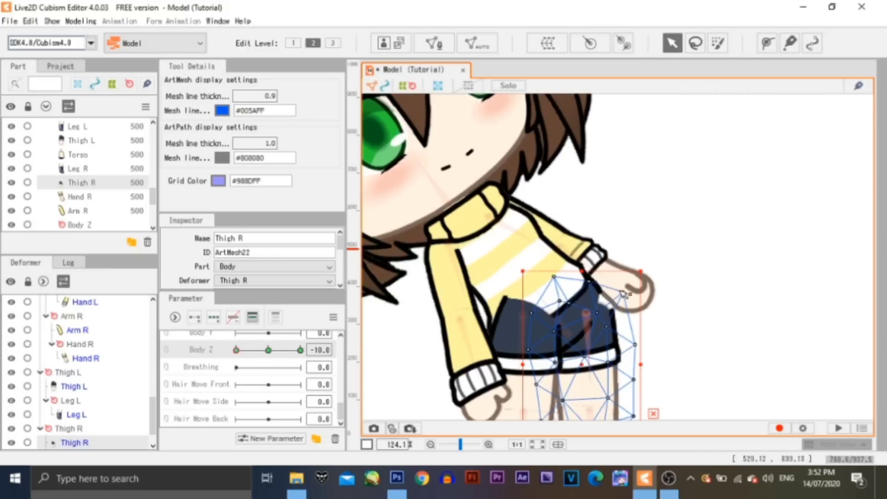
left_click_drag(236, 349, 268, 351)
Adjust the Thigh L mesh on Body Z to fit the tilted torso, check it at -10 and reset the parameter to 0.
left_click(525, 364)
left_click_drag(518, 305, 511, 317)
left_click_drag(269, 351, 227, 349)
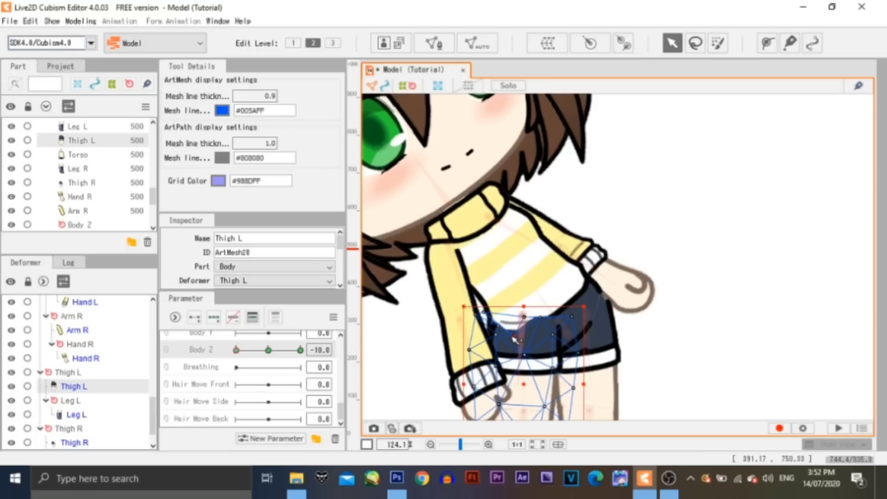
scroll(541, 337, "up", 4)
scroll(501, 326, "down", 4)
left_click_drag(236, 352, 269, 353)
left_click(690, 333)
scroll(542, 334, "down", 2)
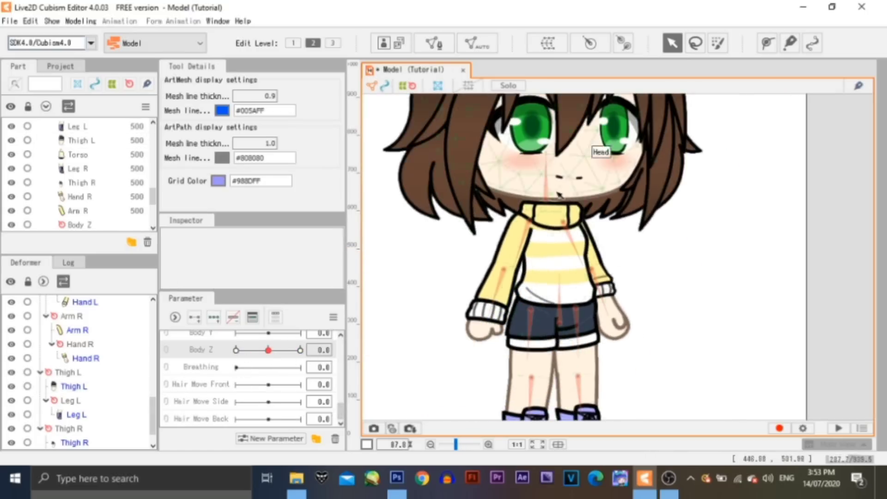
Create a parameter named Arm L with ID ParamArmL, range -30 to 30 and default 0, with the Arm L deformer selected.
scroll(553, 192, "up", 2)
left_click(517, 230)
scroll(228, 356, "down", 5)
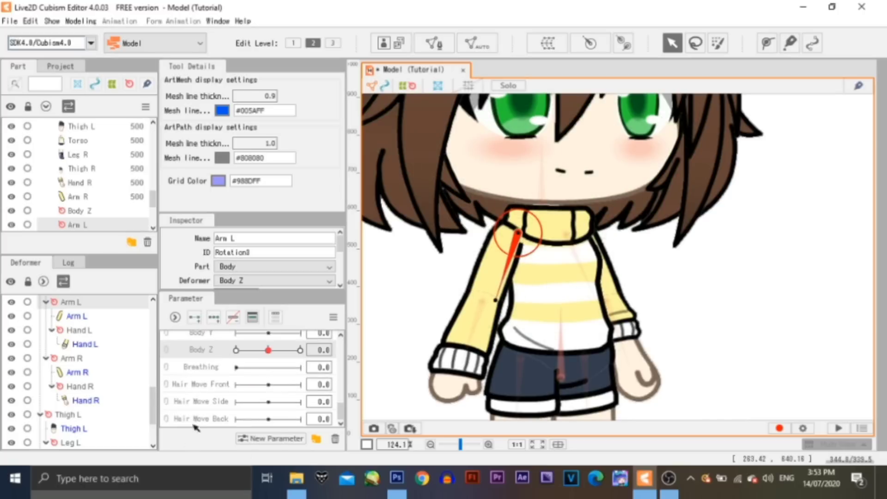
left_click(275, 438)
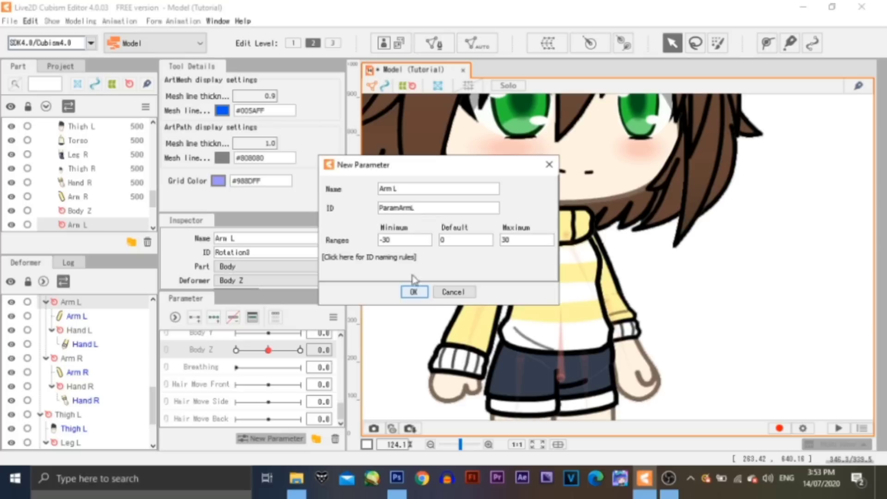
left_click(413, 291)
Add three Arm L keys to the arm's deformer, swinging it across the body at 30 and outward at -30, then reset to 0.
left_click(214, 317)
left_click_drag(268, 368, 302, 370)
left_click_drag(495, 300, 621, 231)
left_click_drag(301, 368, 235, 369)
left_click_drag(495, 300, 399, 226)
left_click_drag(300, 367, 270, 369)
left_click(202, 370)
Select the Hand L rotation deformer and create a Hand L parameter with ID ParamHandL, range -30 to 30 and default 0.
left_click(484, 306)
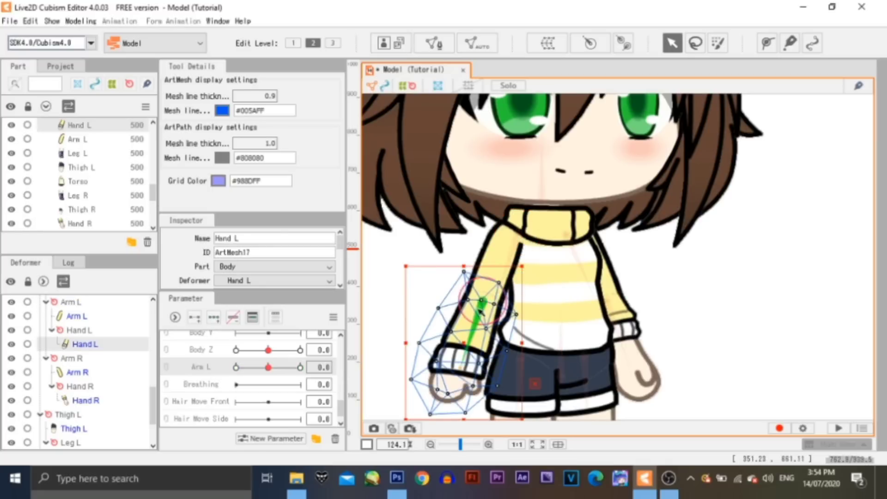
left_click(478, 313)
left_click(271, 439)
type("HandL")
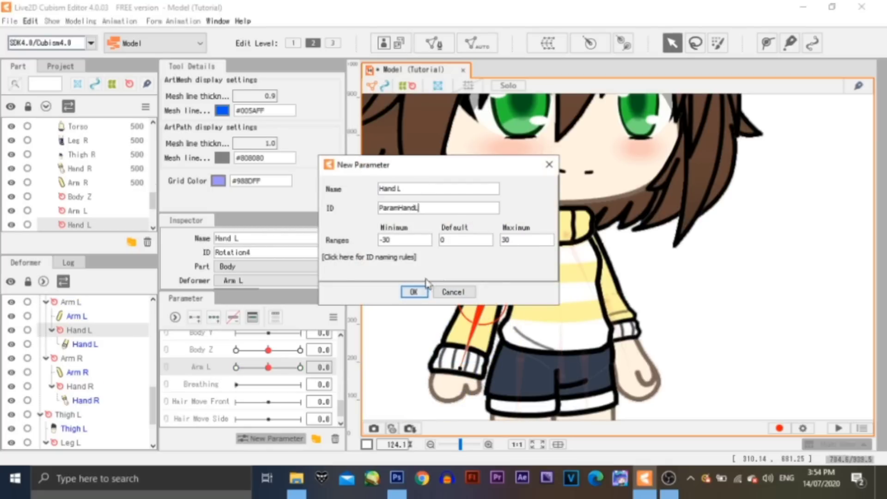
left_click(416, 292)
Add three keys for the Hand L deformer on the Hand L parameter and bend the forearm upward at 30 and -30.
left_click(213, 317)
left_click_drag(268, 384, 312, 384)
left_click_drag(460, 368, 596, 177)
left_click_drag(300, 384, 234, 385)
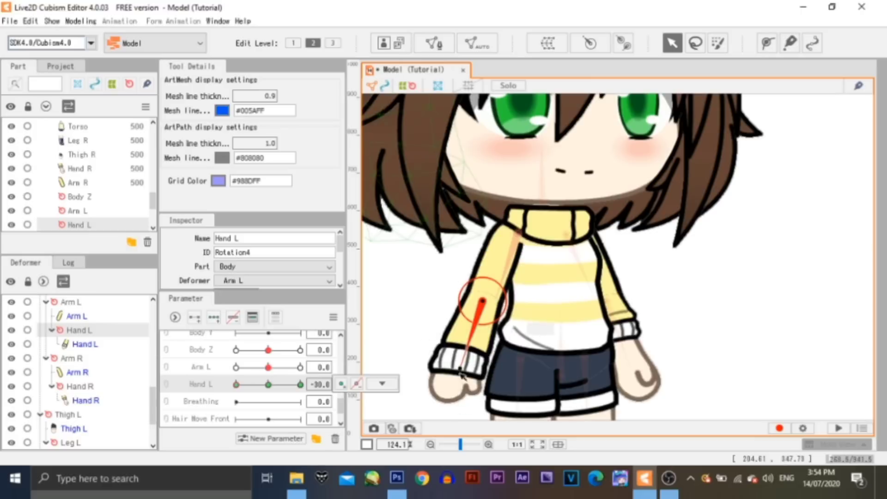
left_click_drag(460, 368, 512, 203)
Preview the Hand L and Arm L parameters across their ranges and return both to 0.
left_click_drag(236, 384, 301, 385)
left_click_drag(301, 384, 268, 385)
mouse_move(268, 367)
left_mouse_down()
mouse_move(282, 370)
mouse_move(253, 368)
left_mouse_up()
left_click_drag(268, 384, 269, 385)
left_click_drag(252, 368, 268, 368)
left_click(268, 384)
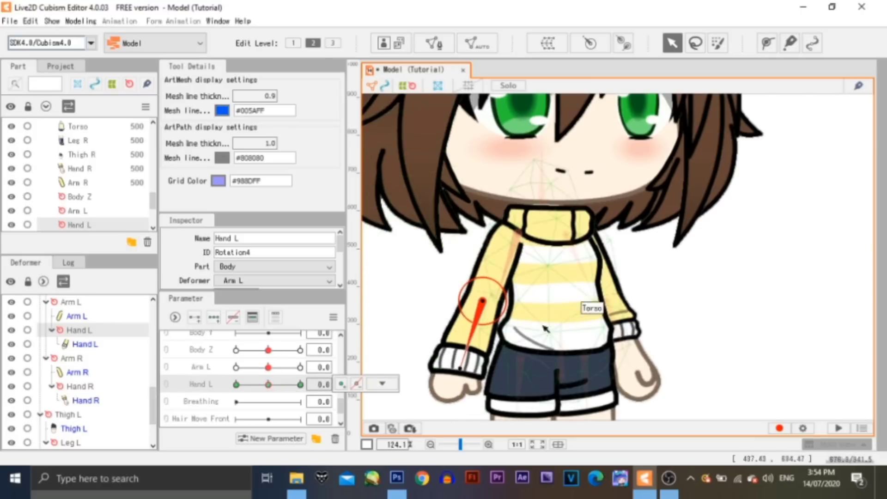
Select the Arm R rotation deformer and create a parameter named ArmR with range -30 to 30 and default 0.
left_click(72, 358)
left_click(277, 438)
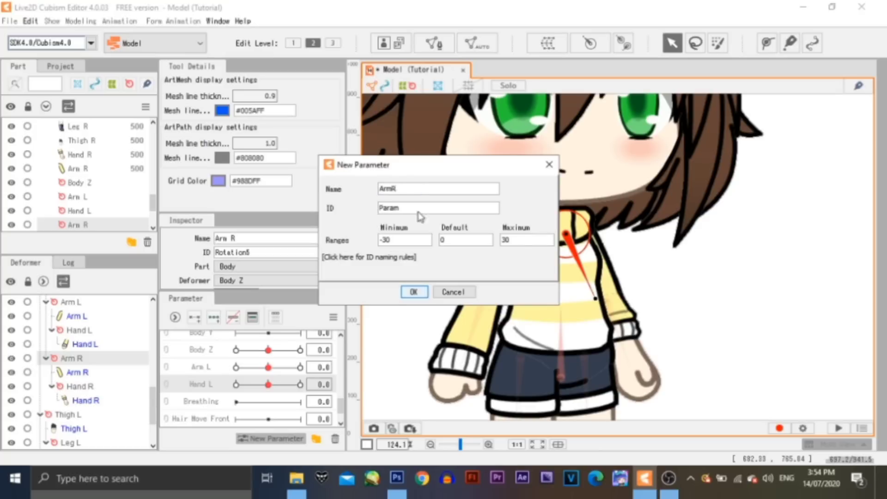
left_click(414, 292)
Key the Arm R deformer's swing on the ArmR parameter, rotating it across the body at 30, and reset the parameter to 0.
left_click(236, 401)
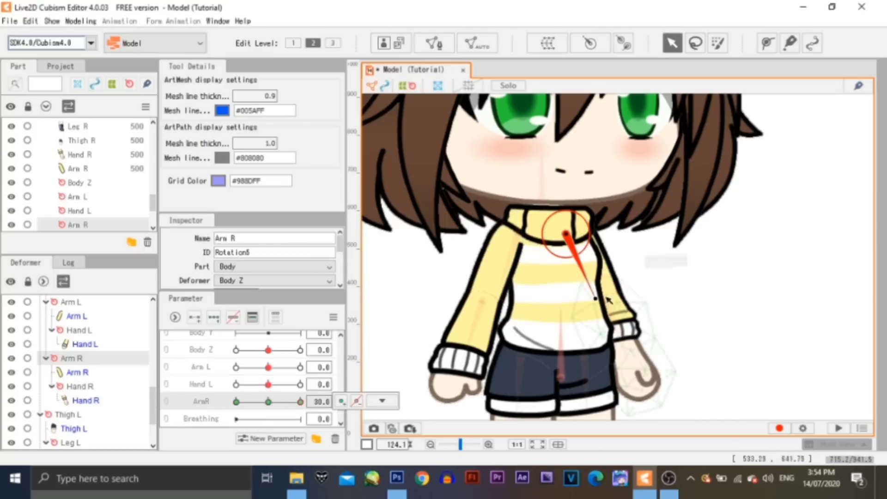
left_click_drag(593, 298, 500, 251)
left_click_drag(236, 401, 269, 402)
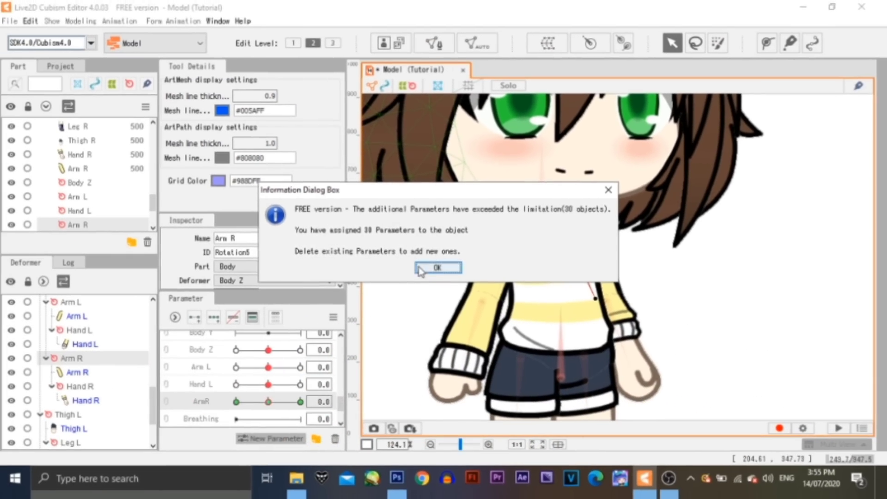
Redefine the unused Breathing parameter as Hand R with ID ParamHandR and a symmetric range up to 30.
left_click(436, 276)
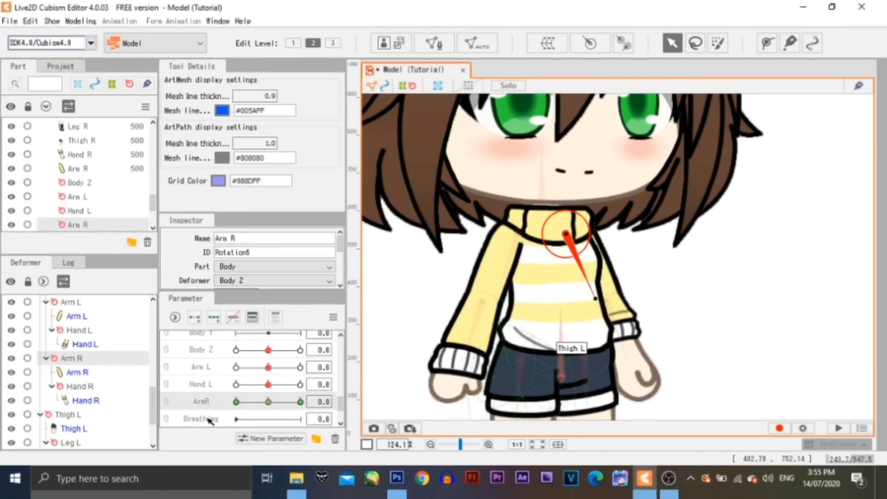
scroll(216, 372, "down", 1)
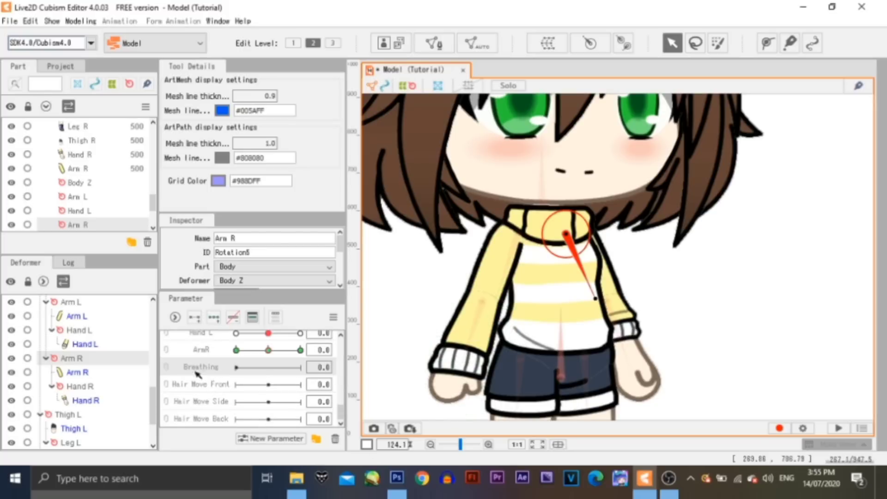
right_click(213, 371)
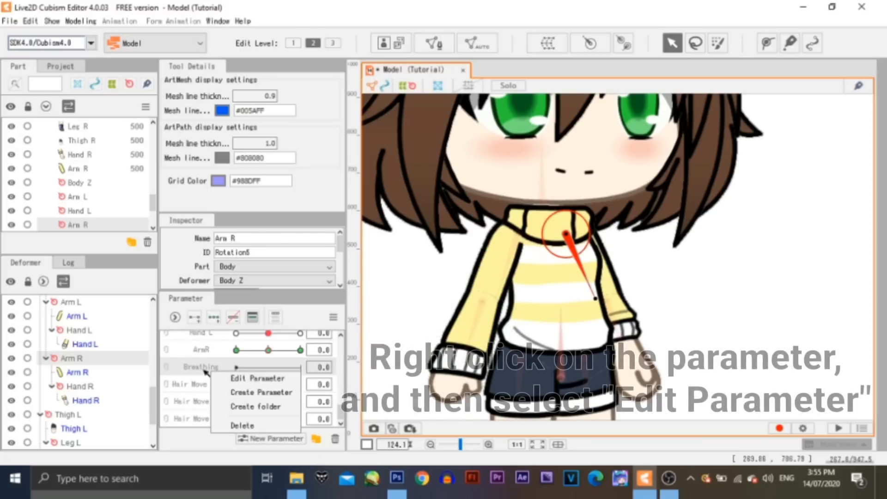
left_click(251, 378)
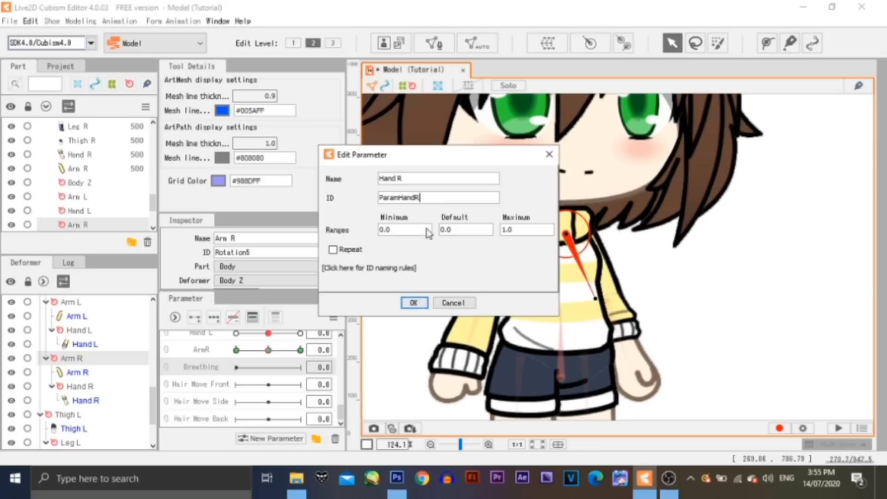
type("30")
key("Return")
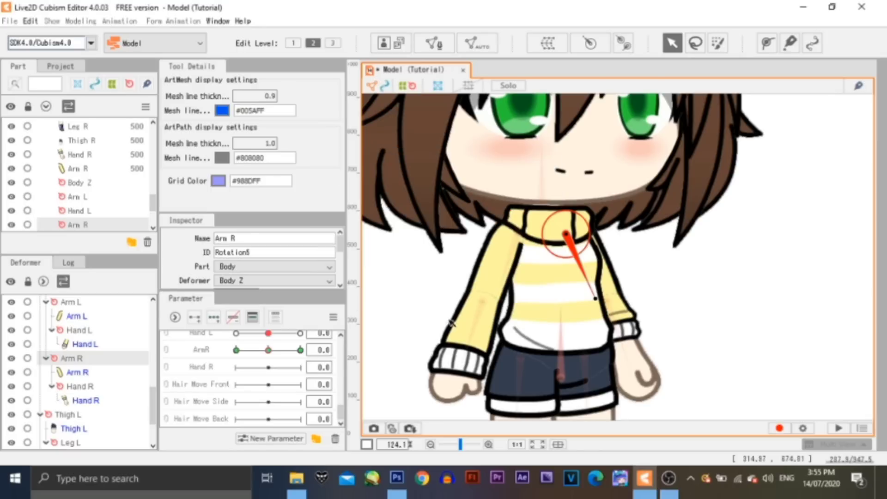
Add three Hand R keys to the Hand R deformer, bend the forearm at 30 and -30, and return the parameter to 0.
left_click(612, 306)
left_click(214, 319)
left_click_drag(268, 367, 309, 372)
left_click_drag(629, 367, 600, 188)
left_click_drag(301, 368, 235, 370)
left_click_drag(630, 367, 545, 284)
left_click(270, 367)
Select the Thigh L rotation deformer and redefine the unused Cheek parameter as Leg L with ID ParamLegL and range -30 to 30.
scroll(491, 317, "down", 4)
scroll(502, 332, "up", 4)
left_click(501, 332)
scroll(220, 384, "up", 2)
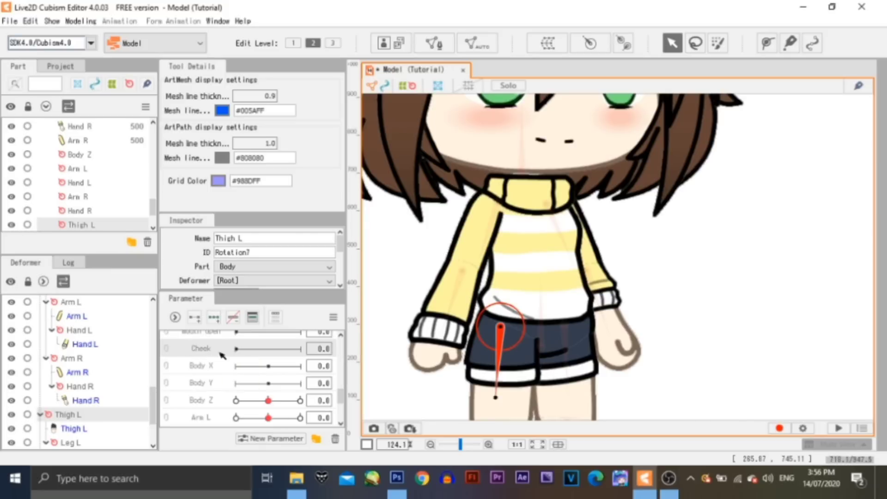
double_click(210, 354)
type("Leg L")
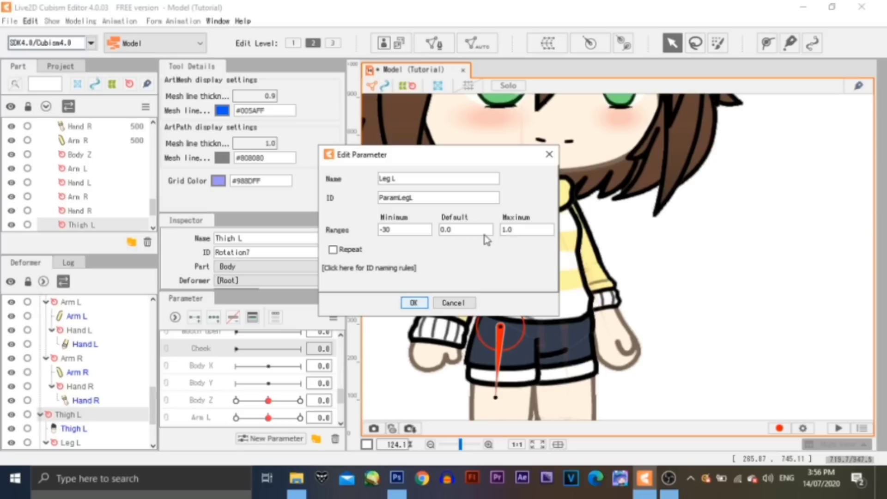
key("Return")
Move the Leg L parameter below Hand R and key the Thigh L deformer on it, swinging the thigh at 30 and -30.
scroll(194, 365, "down", 5)
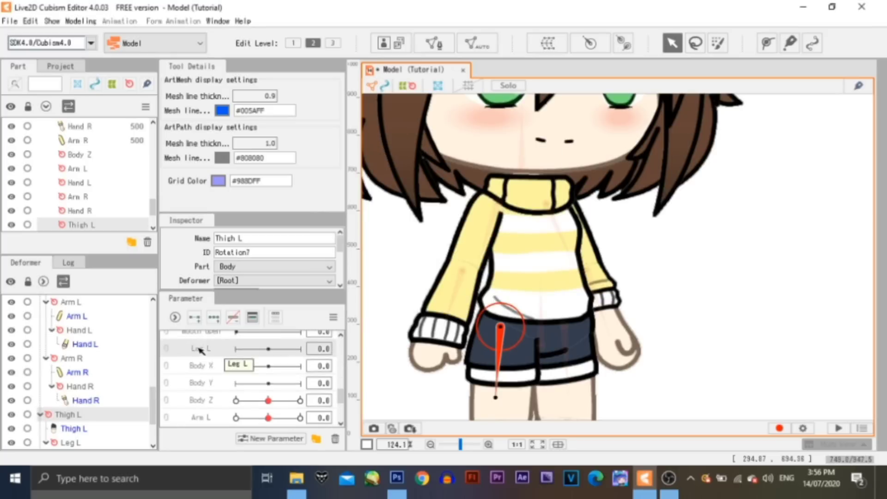
left_click_drag(194, 414, 196, 382)
left_click_drag(269, 385, 300, 385)
left_click_drag(496, 396, 571, 335)
left_click_drag(300, 385, 236, 384)
left_click_drag(496, 396, 429, 332)
With Leg L at 30, reshape the Thigh L mesh points near the hip to blend the shorts with the torso.
left_click_drag(236, 384, 300, 384)
left_click(525, 357)
scroll(509, 317, "up", 4)
left_click_drag(421, 374, 427, 352)
left_click_drag(505, 241, 545, 287)
left_click_drag(529, 308, 495, 329)
left_click_drag(492, 284, 481, 295)
scroll(480, 284, "down", 4)
With Leg L at -30, adjust the Thigh L mesh points to close the shorts' gaps, and return the parameter to 0.
left_click_drag(300, 385, 194, 391)
scroll(512, 301, "up", 2)
left_click_drag(520, 276, 494, 271)
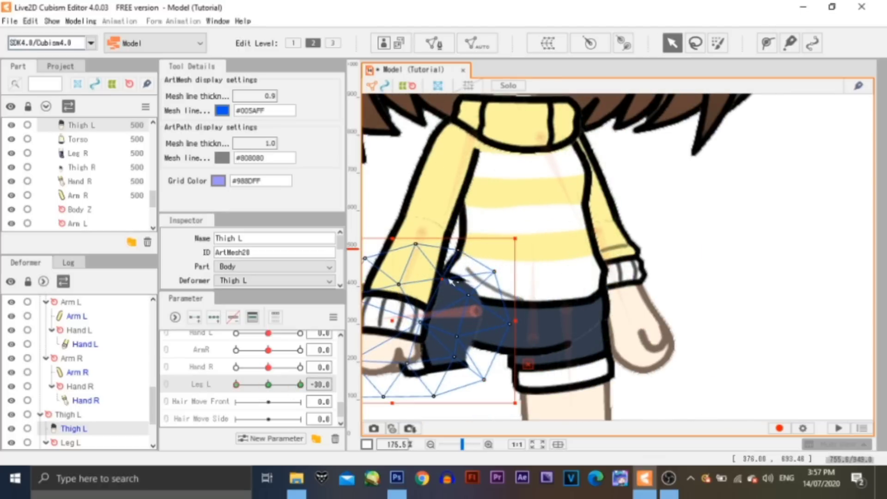
left_click_drag(484, 379, 520, 355)
left_click_drag(455, 356, 460, 356)
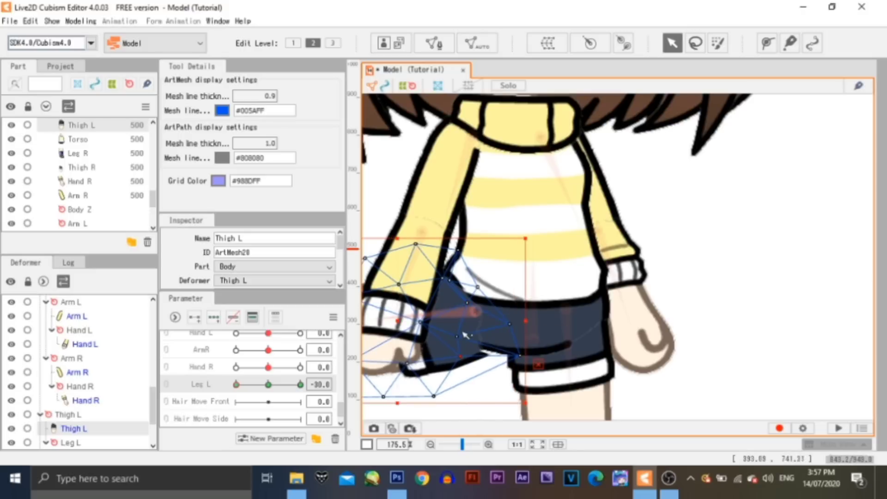
left_click_drag(520, 356, 527, 354)
left_click_drag(300, 385, 268, 385)
scroll(651, 263, "down", 3)
left_click(679, 282)
left_click(544, 328)
left_click(777, 350)
scroll(550, 279, "down", 3)
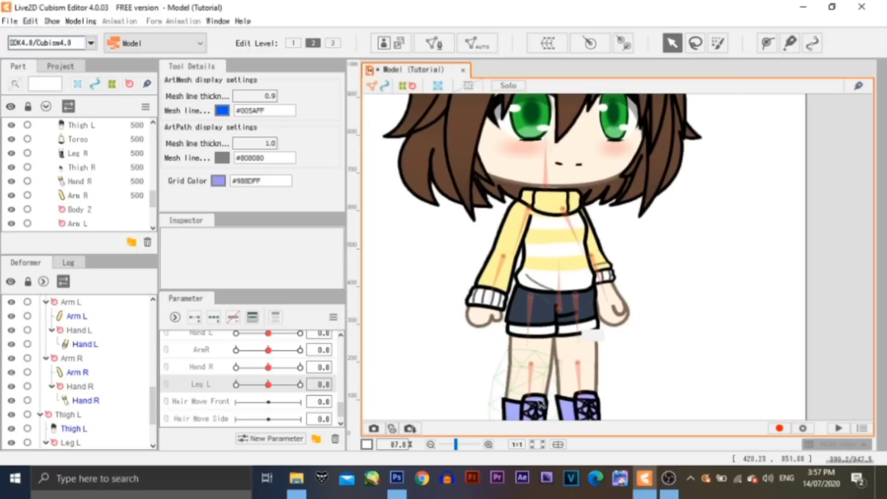
Select the Leg L deformer, move the unused Body Y parameter below Leg L, and redefine it as Leg L with range -30 to 30.
scroll(530, 335, "up", 3)
left_click(532, 356)
scroll(213, 402, "up", 3)
scroll(222, 403, "down", 1)
mouse_move(214, 383)
left_mouse_down()
mouse_move(216, 407)
mouse_move(206, 375)
left_mouse_up()
right_click(201, 384)
left_click(218, 389)
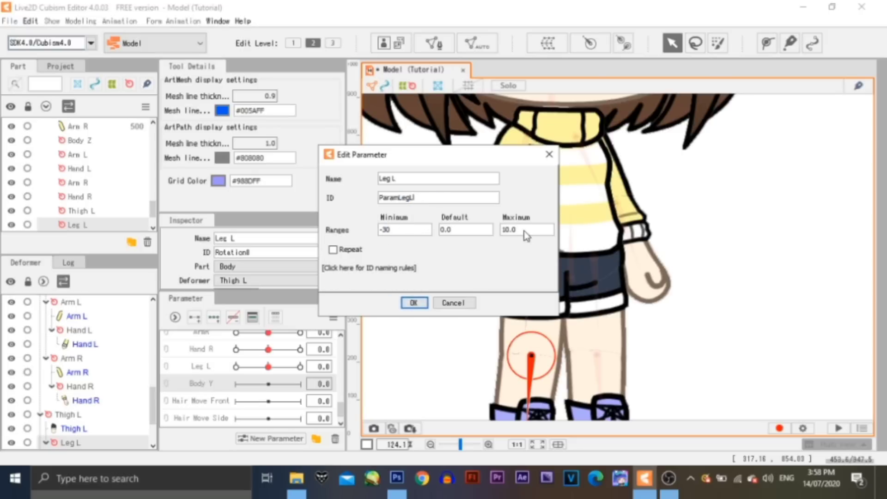
left_click(413, 302)
Rename the parameter that drives the thigh as Thigh L and check the ID of the new, unkeyed Leg L parameter.
right_click(204, 367)
left_click(220, 373)
left_click_drag(399, 179, 377, 171)
type("Thigh")
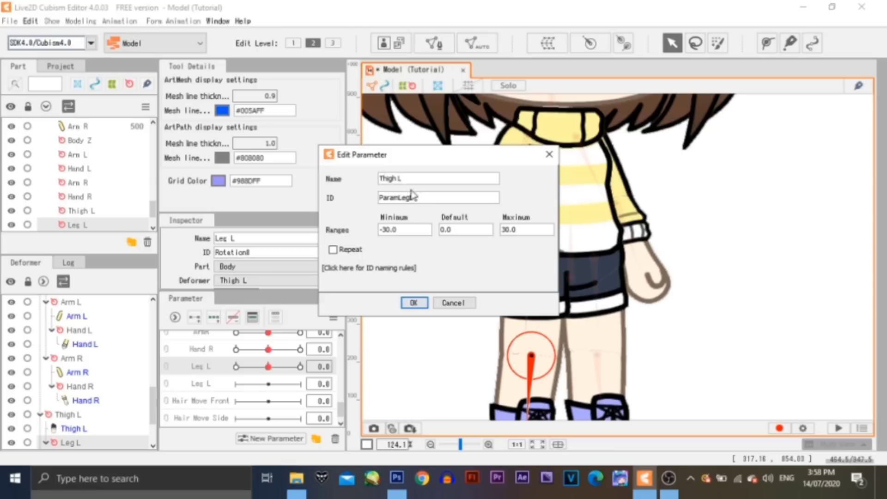
left_click(414, 303)
right_click(228, 383)
left_click(259, 388)
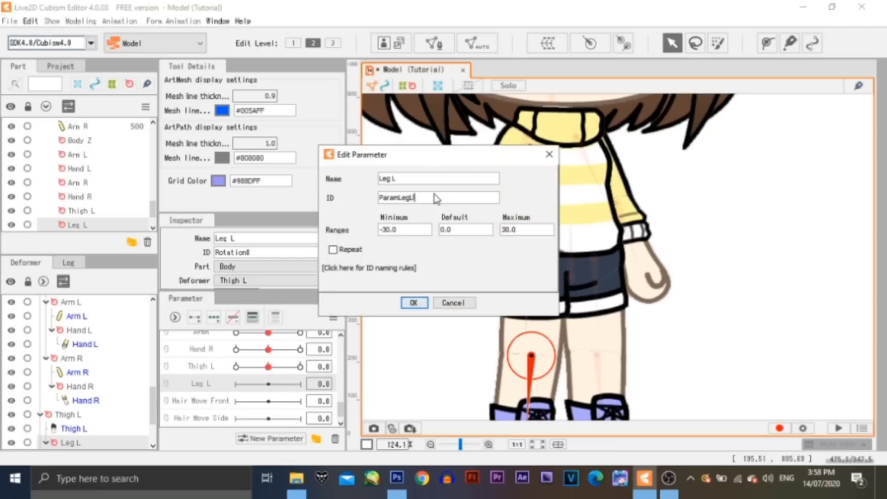
left_click(415, 303)
Add three Leg L keys to the Leg L deformer, rotate the lower leg at 30, and return the parameter to 0.
left_click(201, 384)
left_click(213, 318)
left_click_drag(268, 383, 300, 384)
scroll(609, 246, "down", 2)
scroll(586, 345, "up", 2)
left_click_drag(537, 384, 637, 27)
left_click_drag(300, 384, 269, 383)
left_click(382, 383)
left_click(394, 402)
Select the Thigh R deformer and redefine the Body X parameter, moved below Leg L, as Thigh R with ID ParamThighR and range -30 to 30.
scroll(209, 386, "up", 3)
scroll(208, 383, "down", 1)
left_click_drag(202, 367, 210, 385)
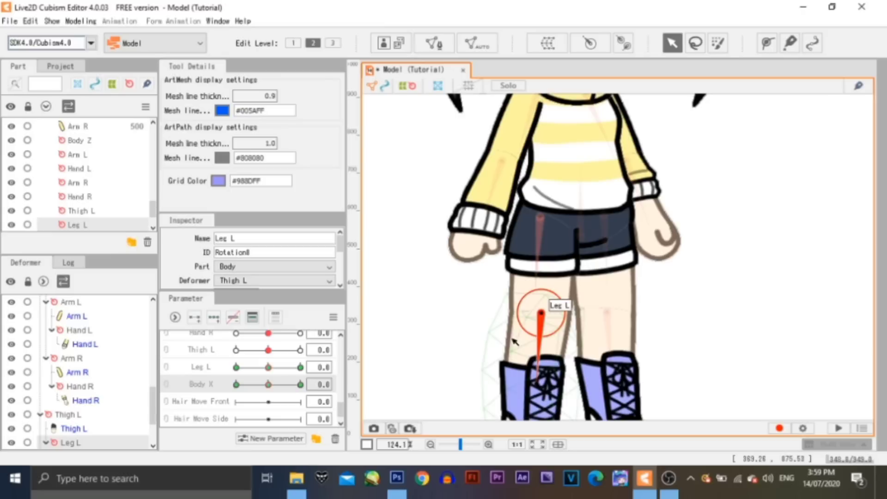
left_click(646, 306)
right_click(201, 384)
left_click(217, 392)
type("Thig")
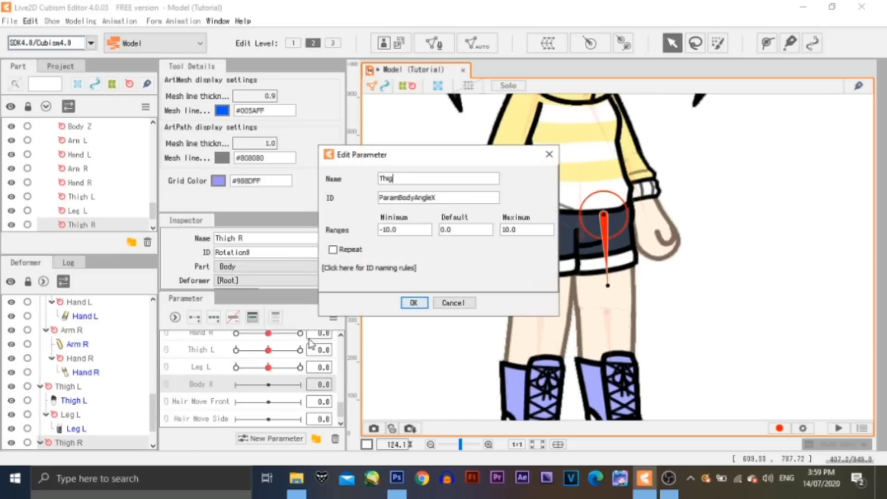
key("BackSpace")
key("BackSpace")
key("BackSpace")
key("BackSpace")
key("BackSpace")
key("BackSpace")
key("BackSpace")
key("BackSpace")
key("BackSpace")
key("BackSpace")
type("ThighR")
key("Tab")
type("-3")
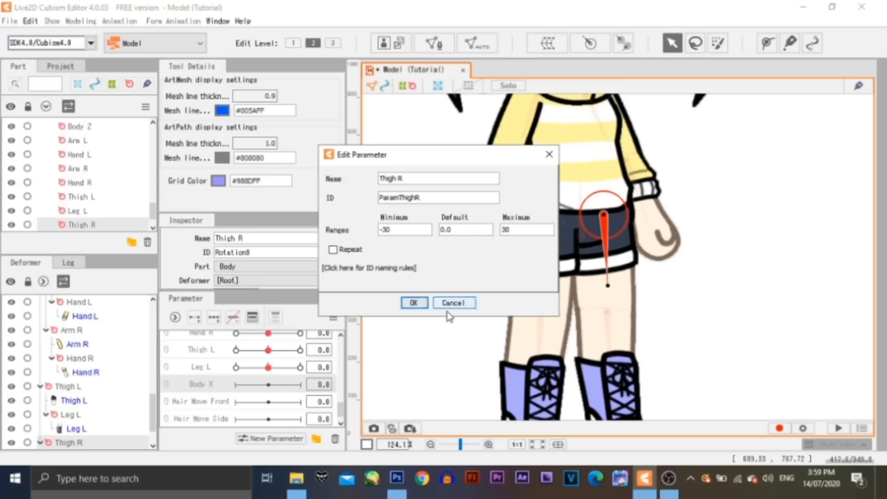
key("Return")
Add three Thigh R keys to the Thigh R deformer and swing the thigh outward at 30 and inward at -30.
left_click(201, 386)
left_click(214, 317)
left_click_drag(268, 384, 300, 384)
left_click_drag(607, 286, 731, 222)
left_click_drag(301, 385, 236, 385)
left_click_drag(607, 285, 544, 250)
Adjust the Thigh R mesh near the hip with Thigh R at -30, and return the parameter to 0.
left_click_drag(236, 385, 209, 385)
left_click(607, 262)
left_click_drag(626, 248, 641, 234)
left_click_drag(236, 384, 270, 385)
left_click(701, 344)
left_click(269, 384)
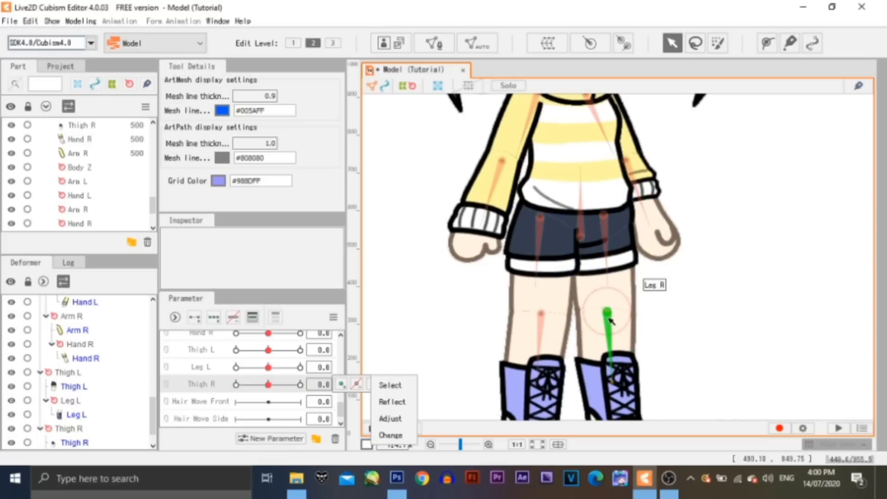
Move the unused Angle Y parameter below Thigh R and redefine it as Leg R with a new ID and range -30 to 30.
scroll(204, 365, "up", 15)
left_click_drag(204, 359, 210, 390)
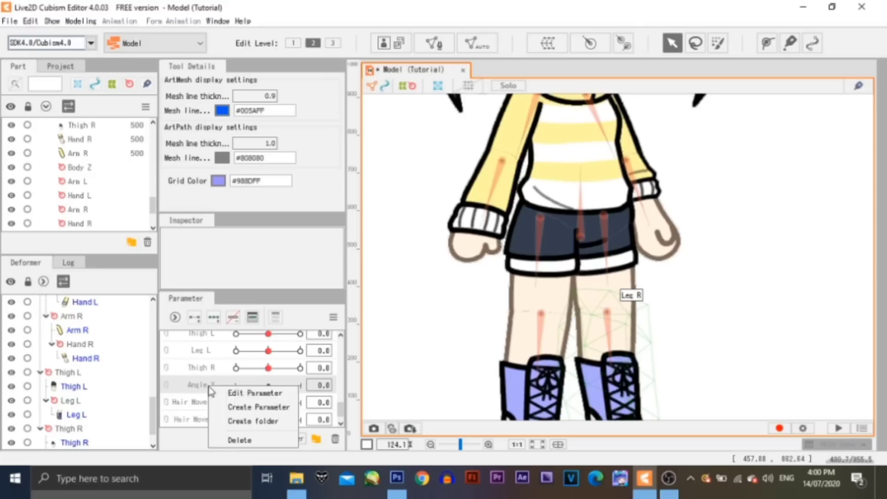
double_click(209, 386)
type("Thig")
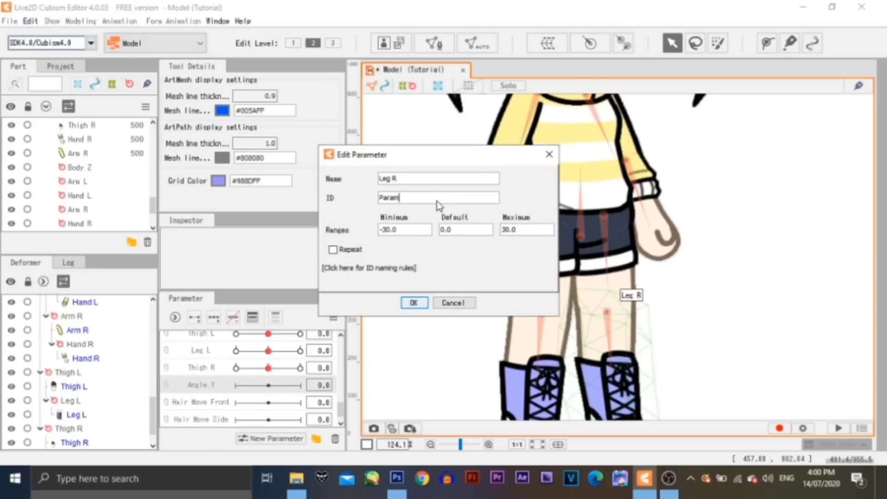
left_click(416, 303)
Add three Leg R keys to the Leg R deformer and rotate the lower leg outward to roughly horizontal at 30.
left_click(608, 313)
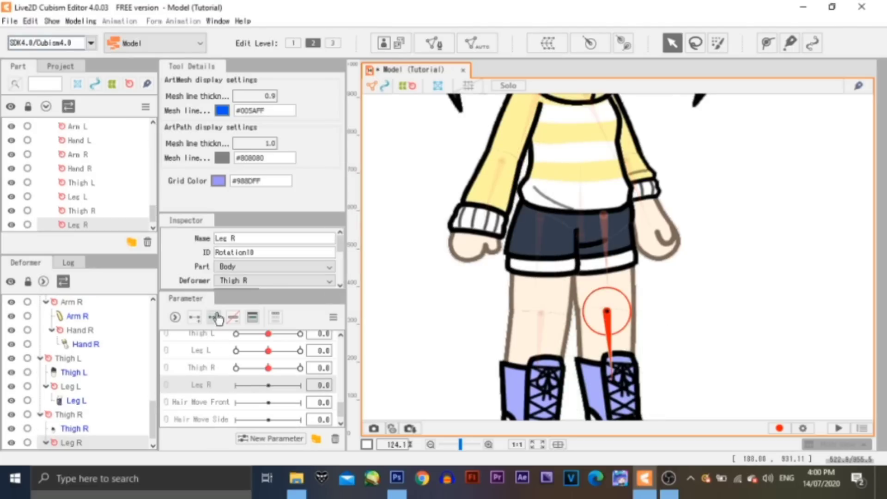
left_click_drag(268, 390, 279, 391)
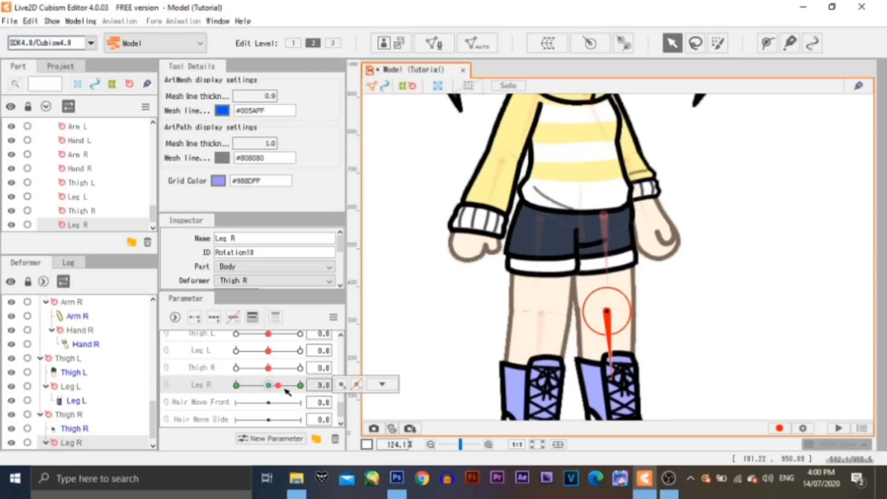
left_click_drag(285, 389, 599, 375)
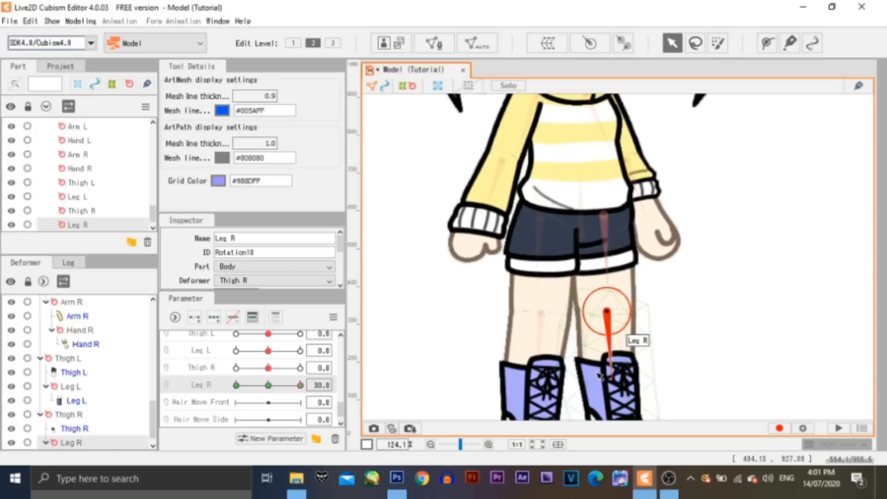
left_click(599, 375)
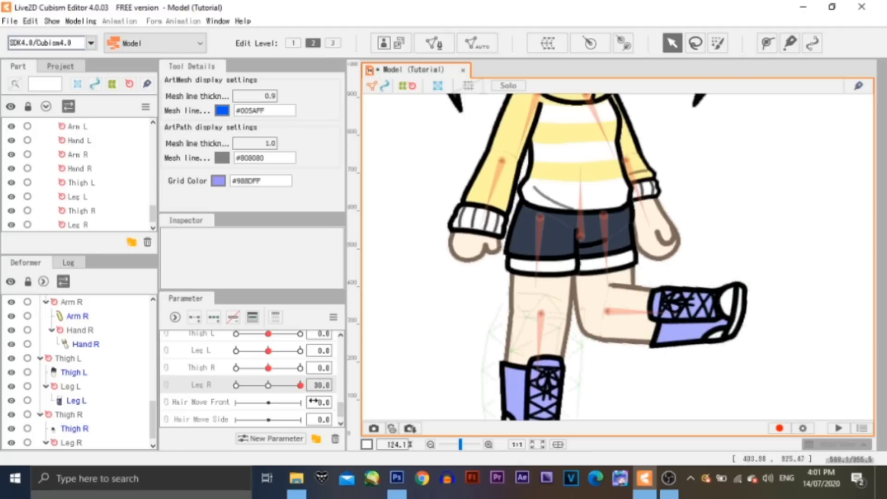
left_click(609, 312)
left_click(599, 375)
left_click(609, 312)
left_click(441, 397)
left_click(609, 312)
left_click_drag(291, 387, 311, 393)
Re-pose the Leg R deformer with its parameter at 30, rotate it at -30, and return the parameter to 0.
left_click(269, 385)
left_click(302, 385)
left_click_drag(611, 378, 531, 342)
left_click_drag(300, 385, 188, 398)
left_click_drag(611, 379, 573, 250)
left_click_drag(237, 385, 259, 387)
scroll(543, 327, "down", 2)
left_click(633, 288)
scroll(610, 379, "down", 2)
mouse_move(269, 368)
left_mouse_down()
mouse_move(280, 369)
mouse_move(271, 370)
left_mouse_up()
left_click(267, 386)
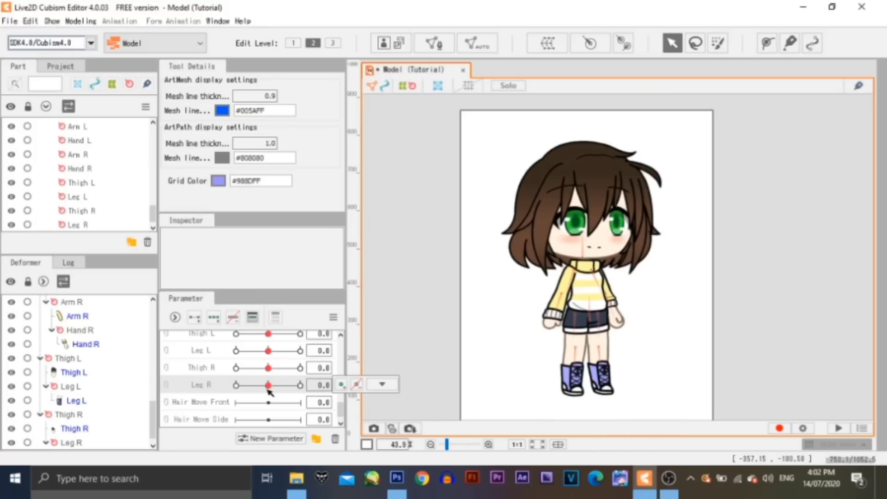